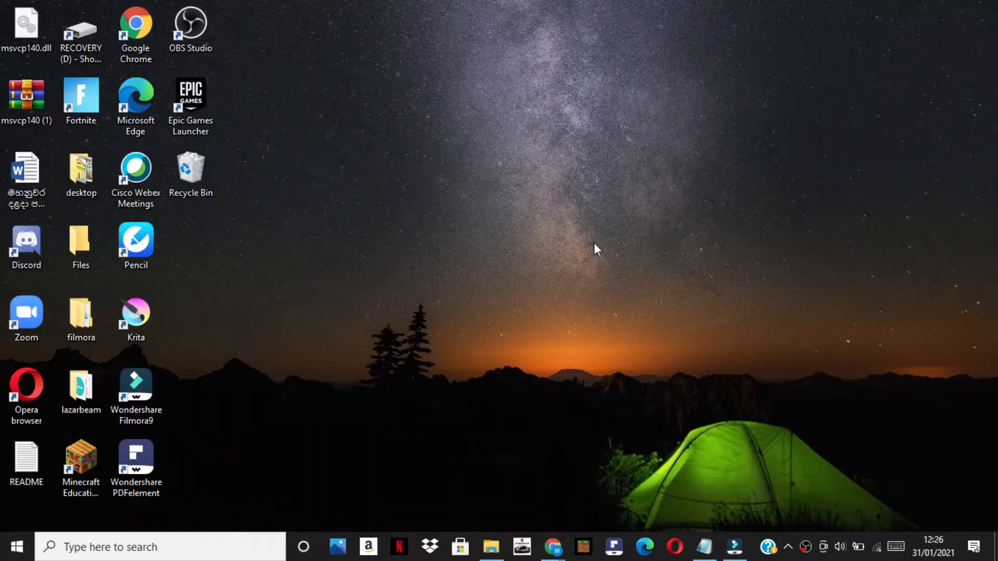
Switch to Wondershare Filmora9, import the NEW INTRO FOR VITAL CHANNEL clip and place it on track 1, matching the project to 1092 x 614 30fps
click(734, 547)
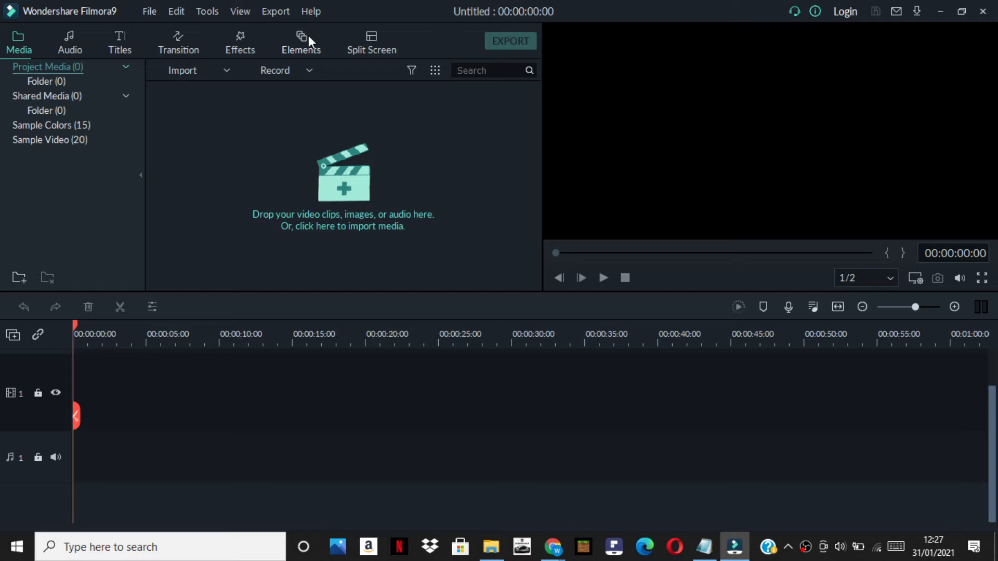
click(227, 72)
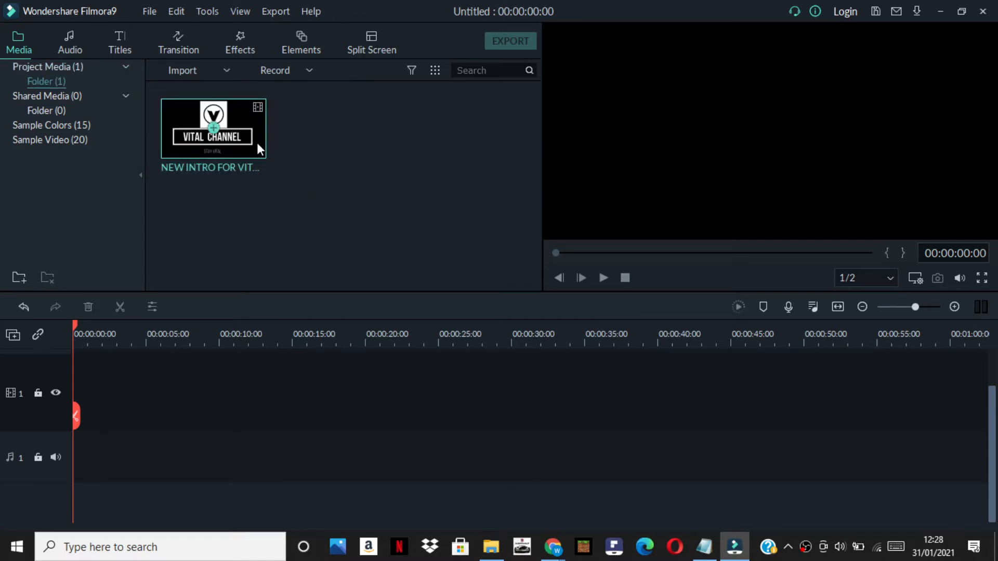
drag(257, 144, 73, 424)
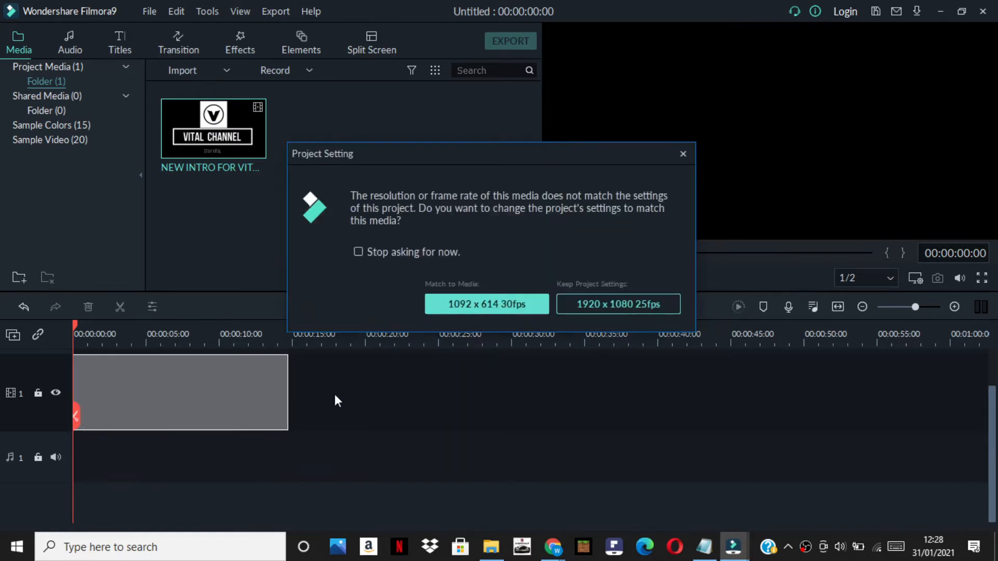
click(532, 307)
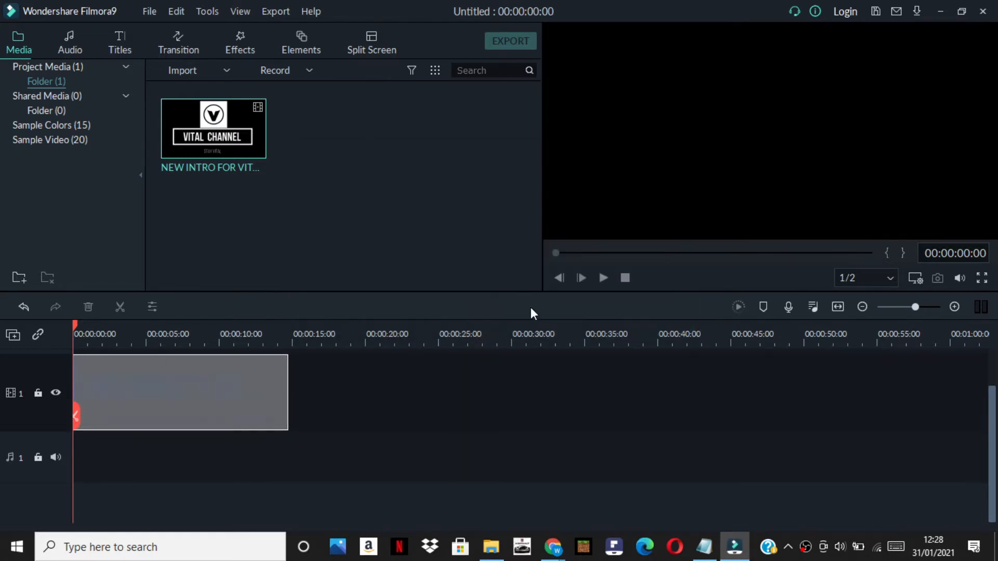
Play the intro clip from its start and step frame by frame through the opening logo and title animation
click(604, 278)
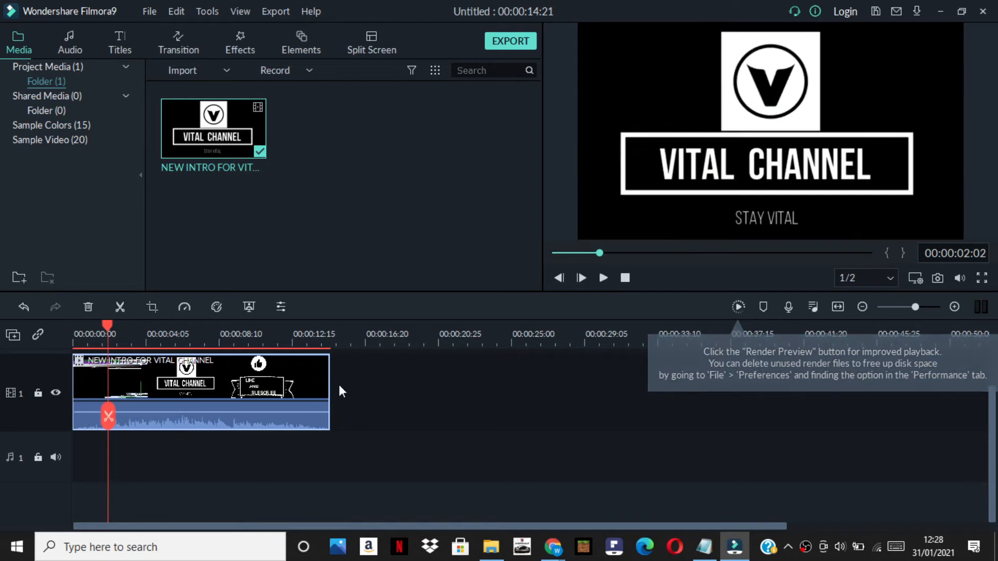
click(79, 341)
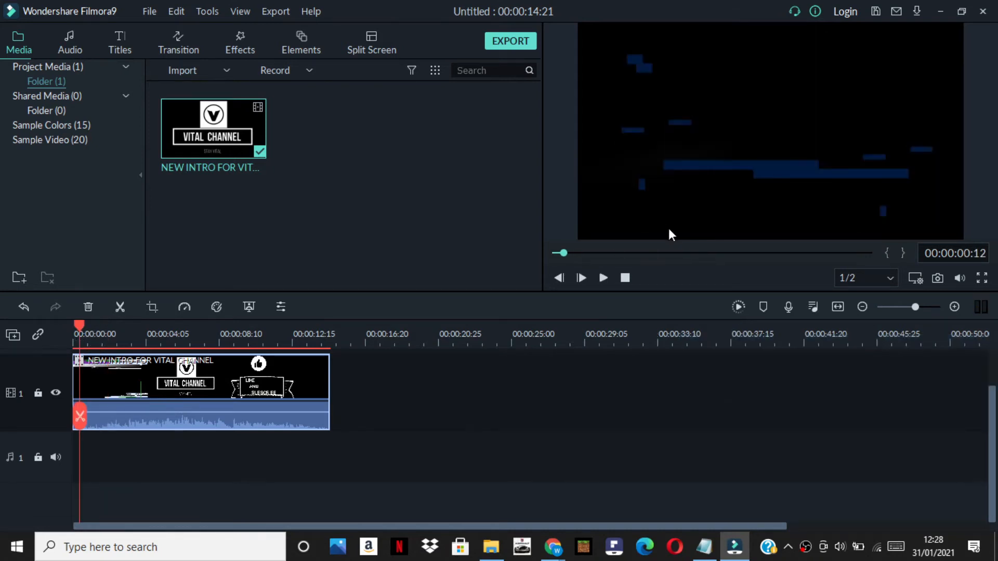
key(Right)
key(Right)
key(Right)
key(Right)
key(Right)
key(Right)
key(Right)
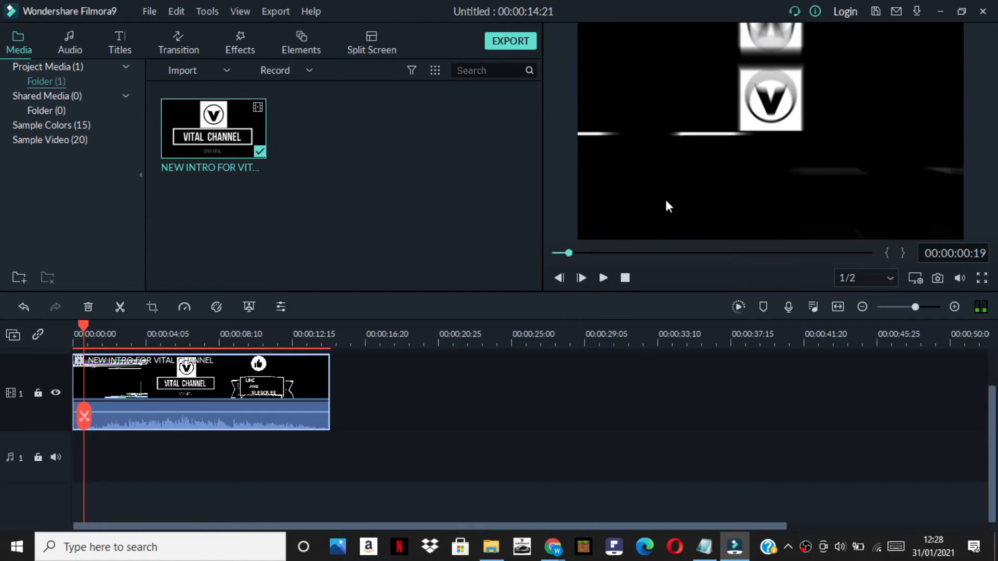
key(Right)
key(Right)
key(Right)
key(Right)
key(Right)
key(Right)
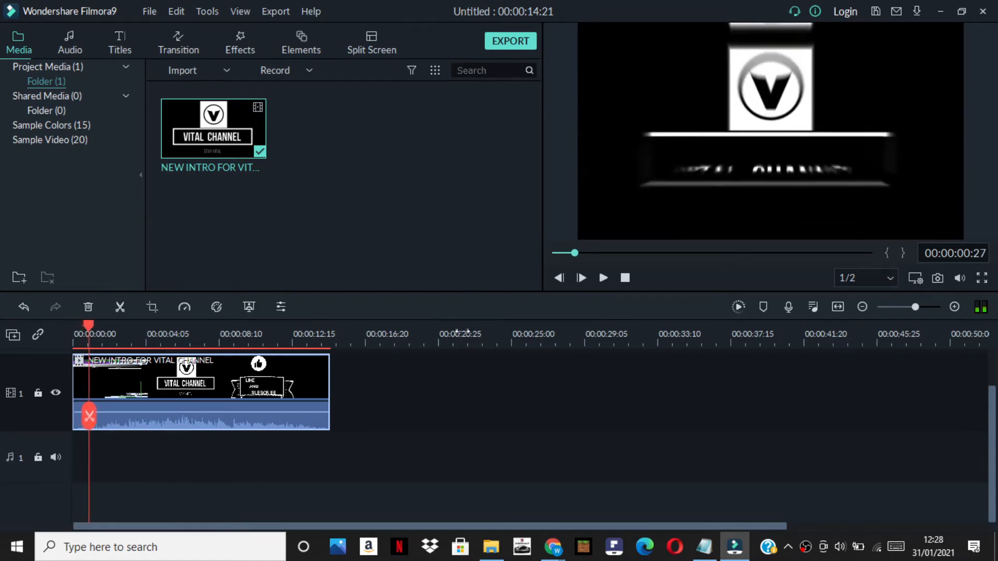
drag(87, 338, 70, 339)
key(Right)
key(Right)
key(Right)
key(Right)
Examine the clip's "LIKE AND SUBSCRIBE" section frame by frame from about the 8-second mark
click(215, 341)
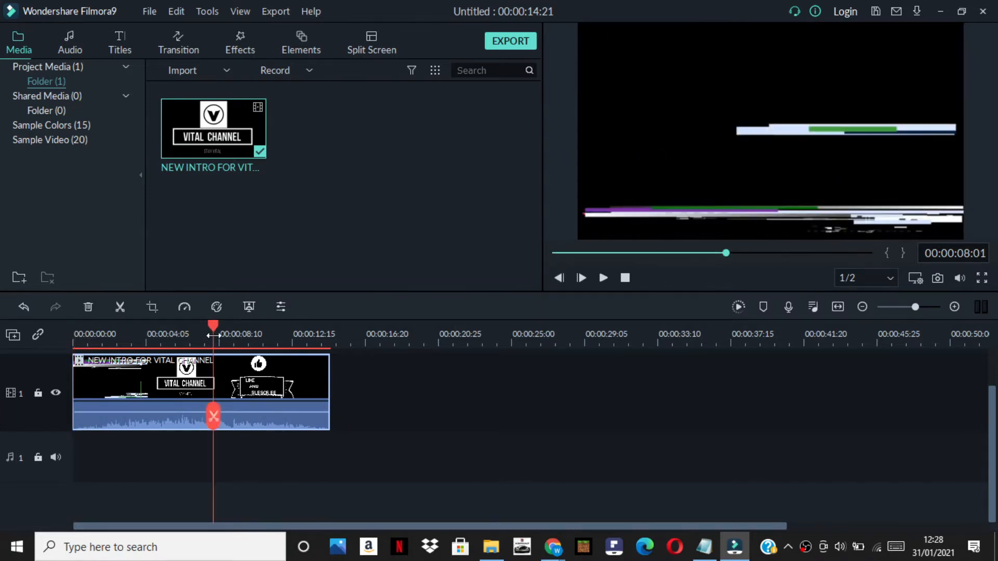
key(Right)
key(Right)
key(Right)
key(Right)
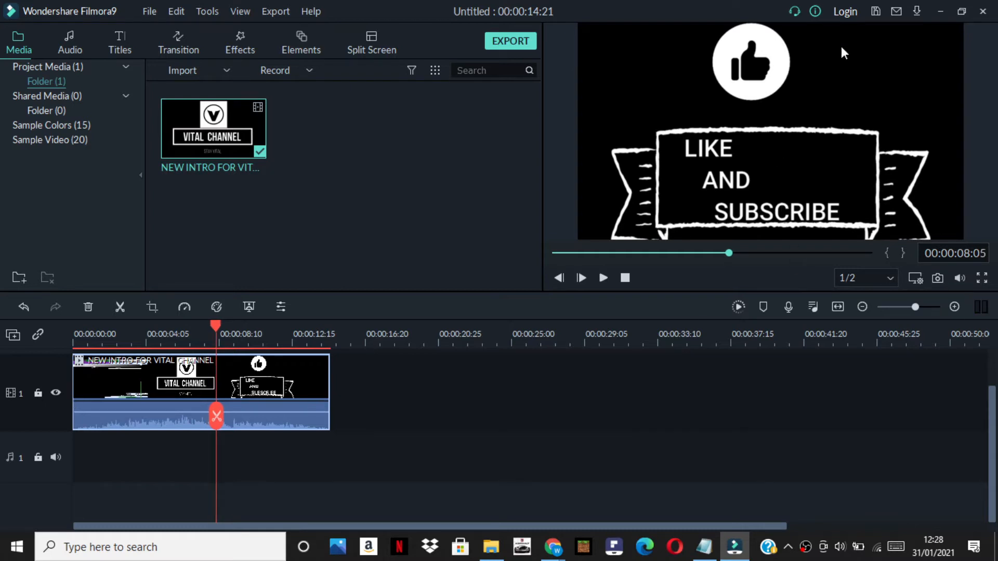
double_click(764, 17)
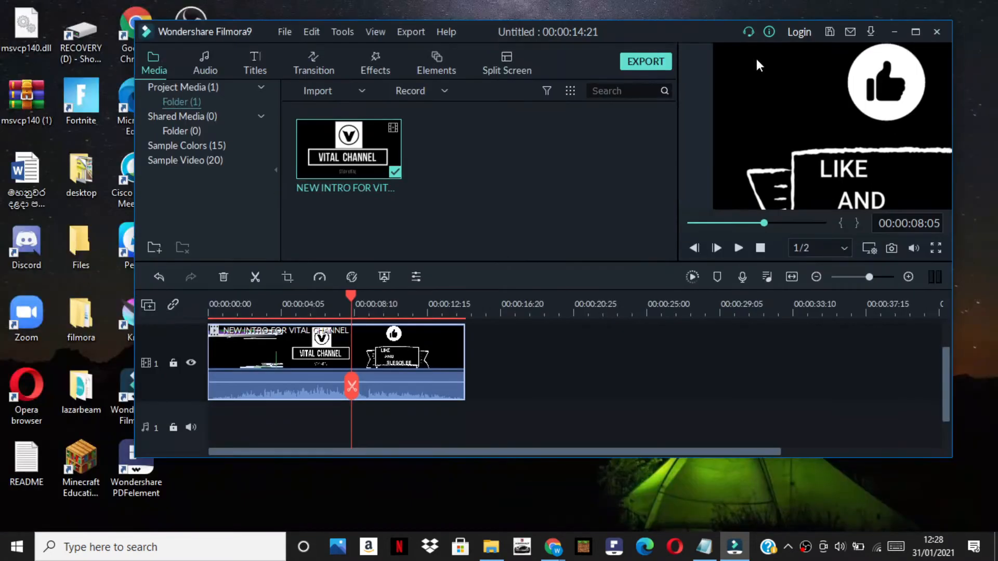
click(917, 31)
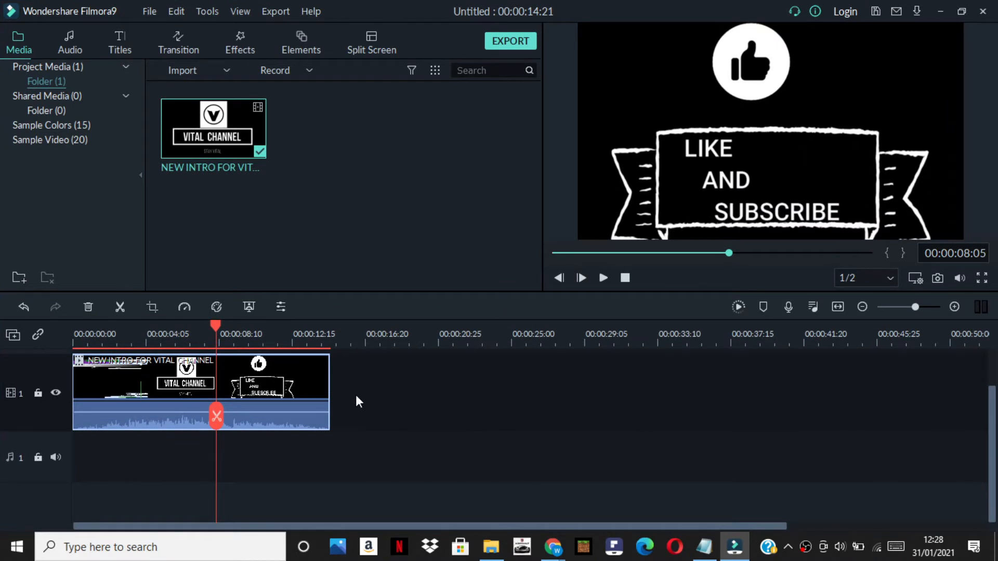
click(203, 327)
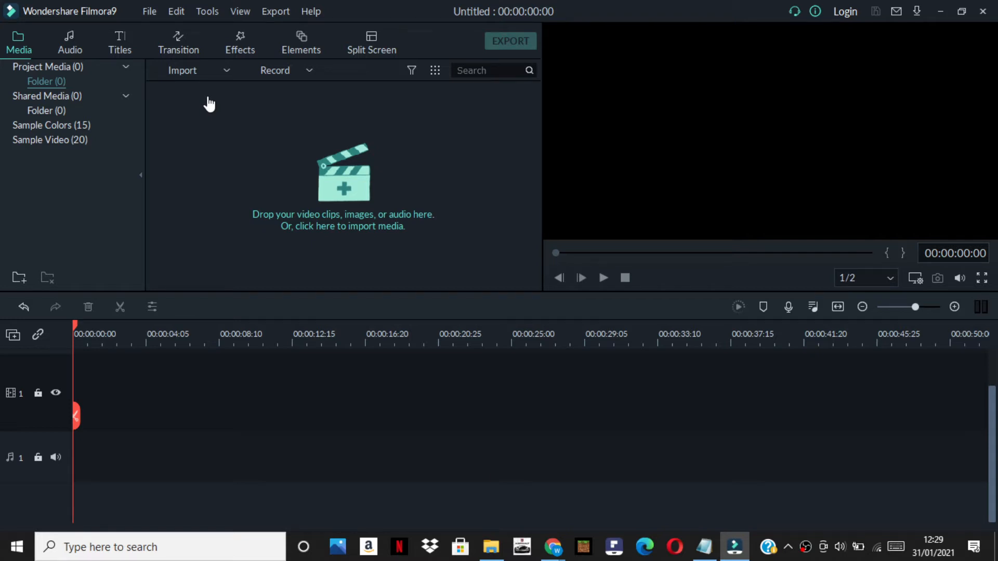
Import the Vlogo image from the youtube videos folder and place it at the start of video track 2
click(208, 72)
click(204, 88)
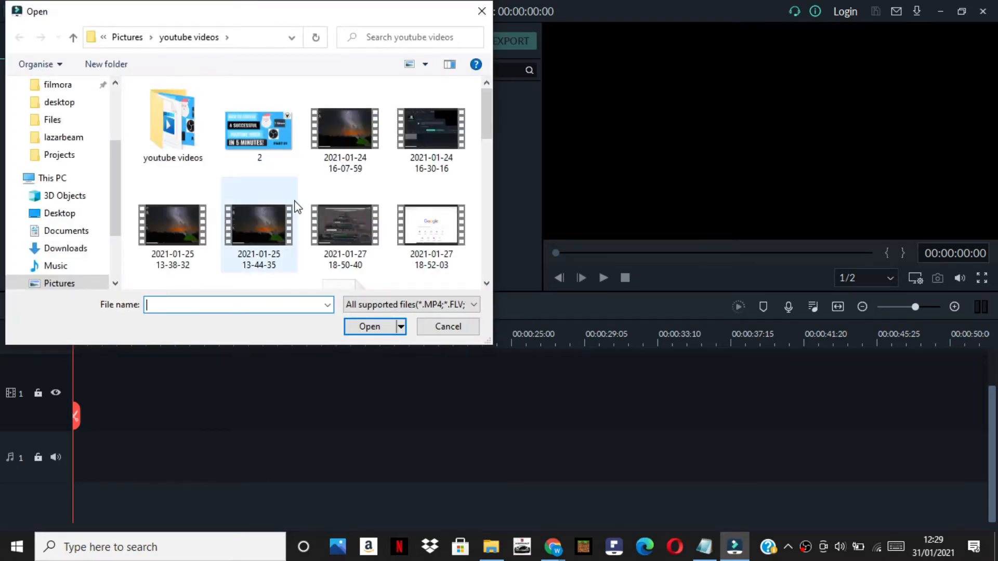
scroll(294, 204, down, 2)
scroll(298, 198, down, 5)
click(445, 159)
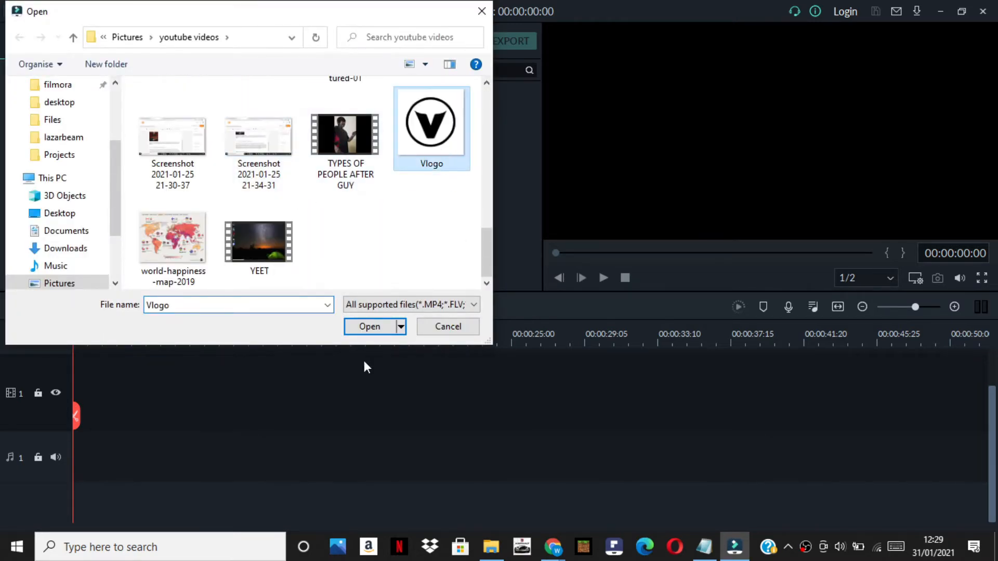
click(367, 326)
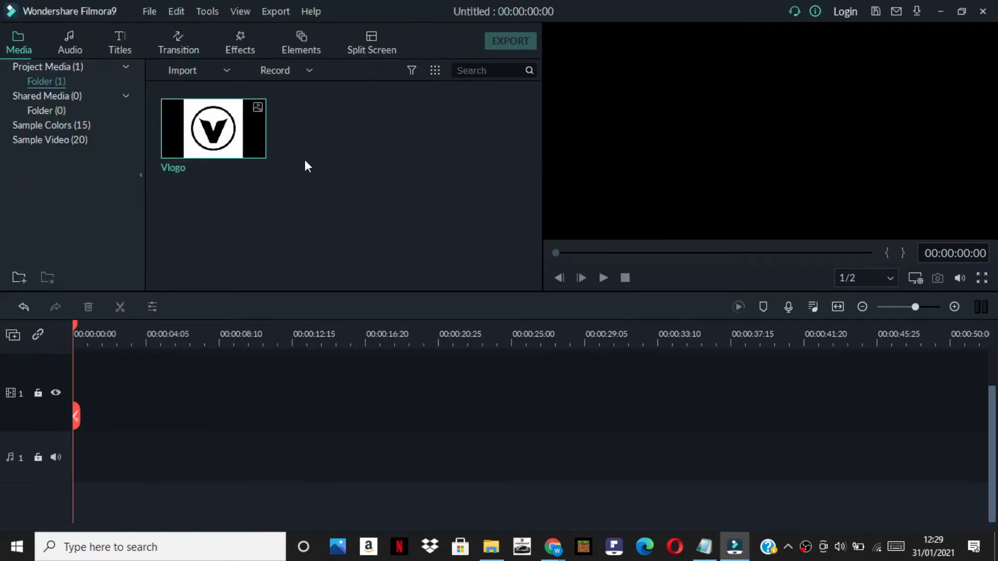
drag(210, 123, 80, 447)
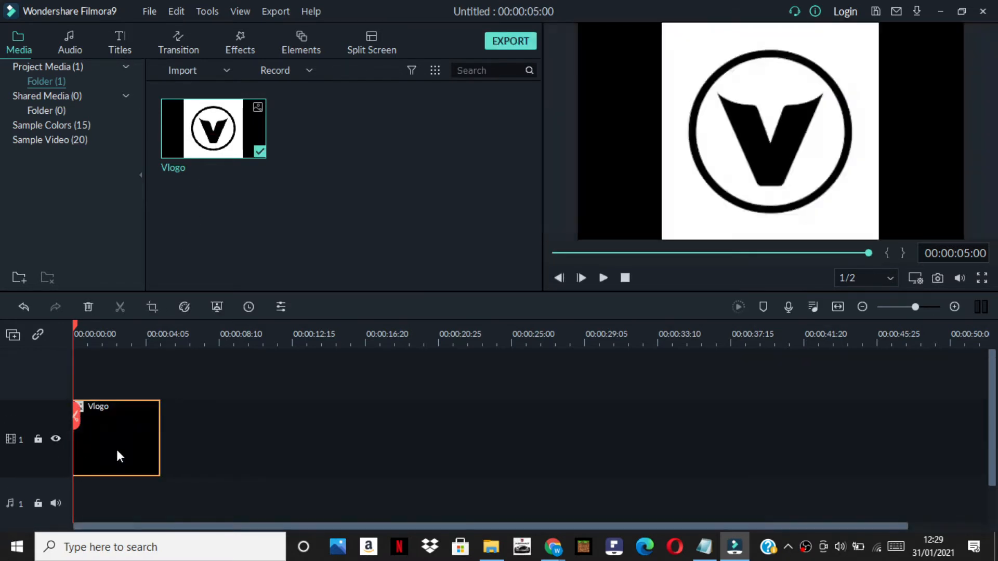
drag(129, 385, 89, 379)
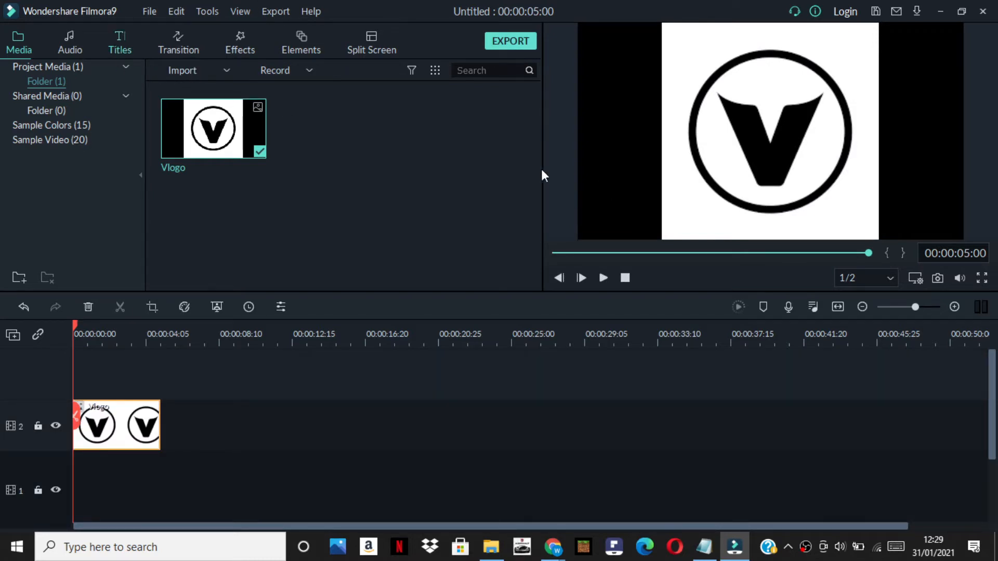
Add the Title 2 template at the start of track 1, directly beneath the Vlogo clip
click(121, 42)
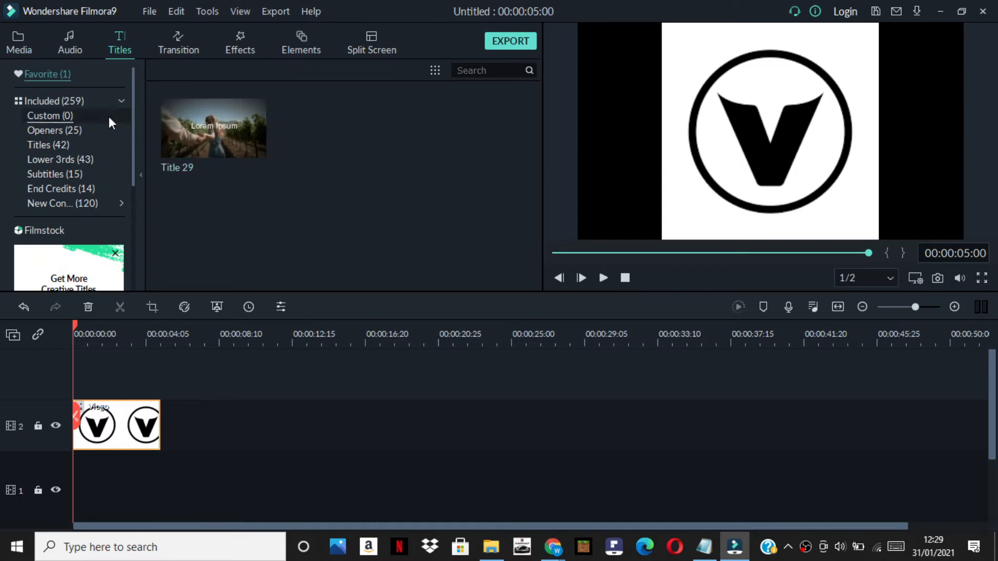
click(93, 101)
scroll(336, 176, down, 5)
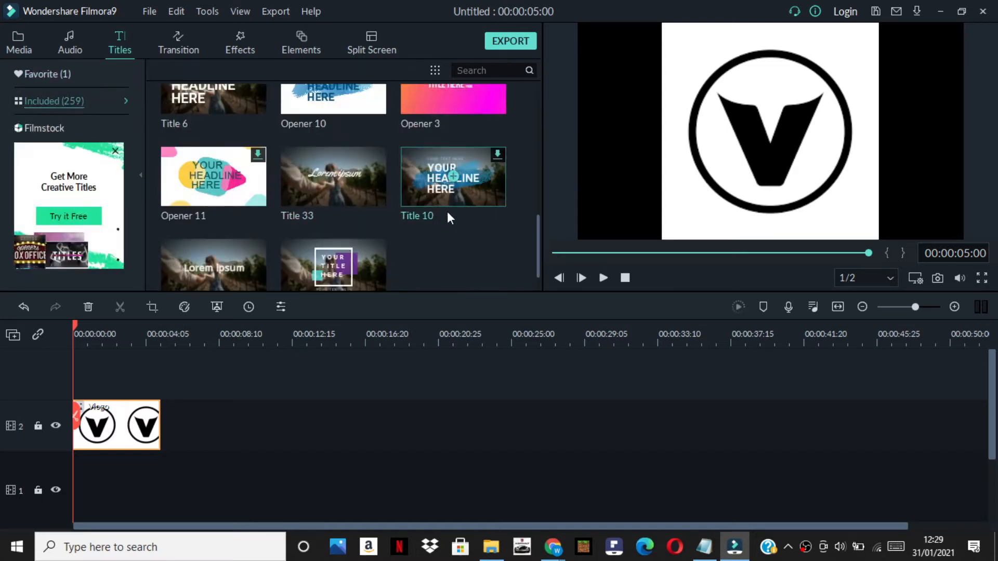
scroll(457, 224, up, 5)
drag(473, 145, 46, 469)
mouse_move(445, 149)
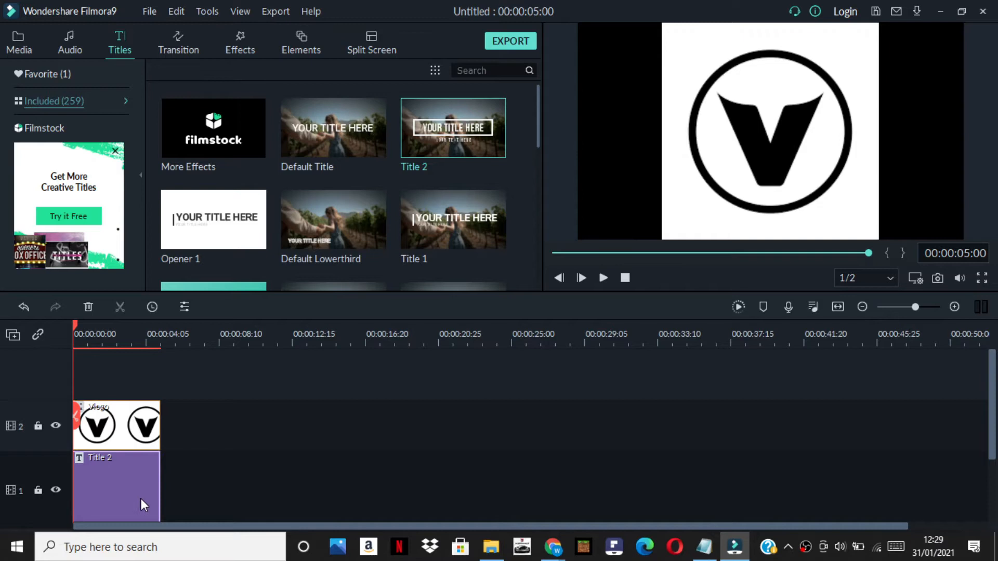
Open Title 2 for editing, unlock track 2, then shrink the Vlogo image and centre it over the upper edge of the title box
double_click(169, 484)
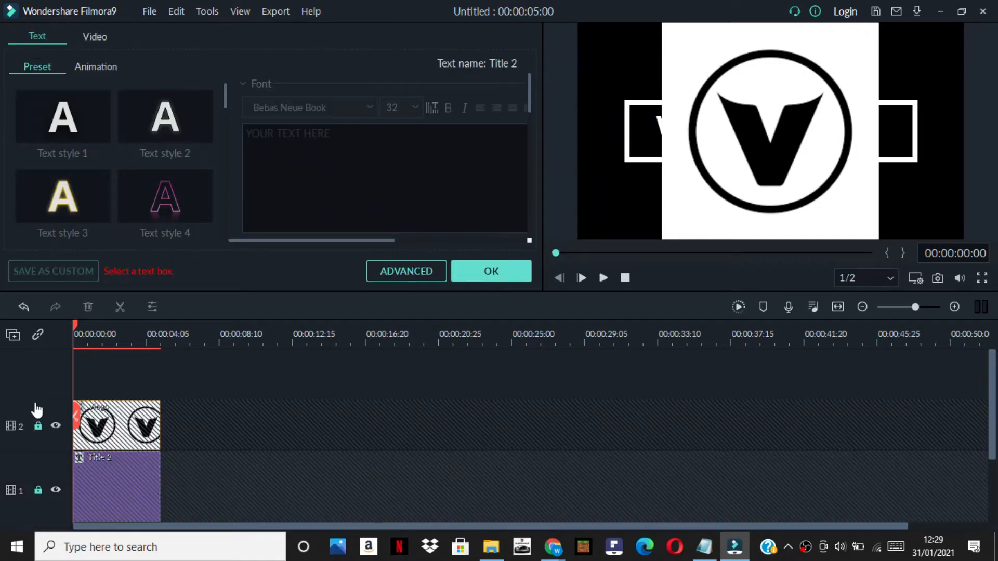
click(37, 426)
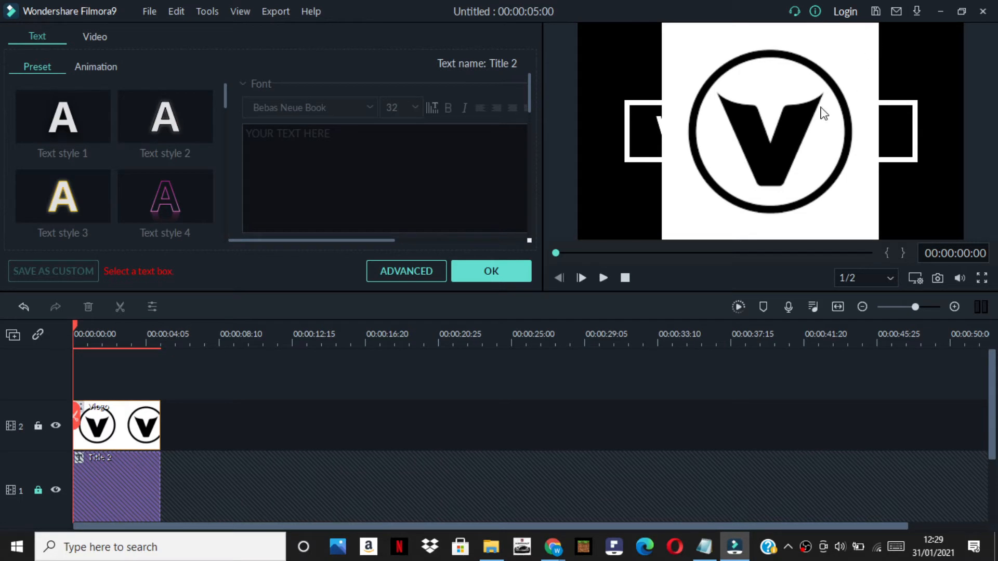
double_click(765, 206)
drag(797, 141, 751, 219)
click(801, 96)
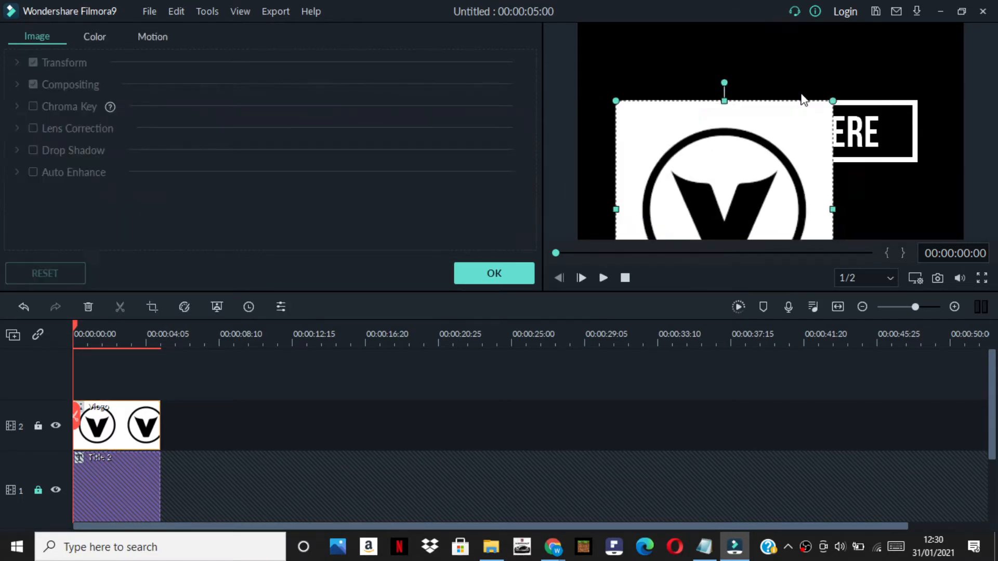
click(795, 128)
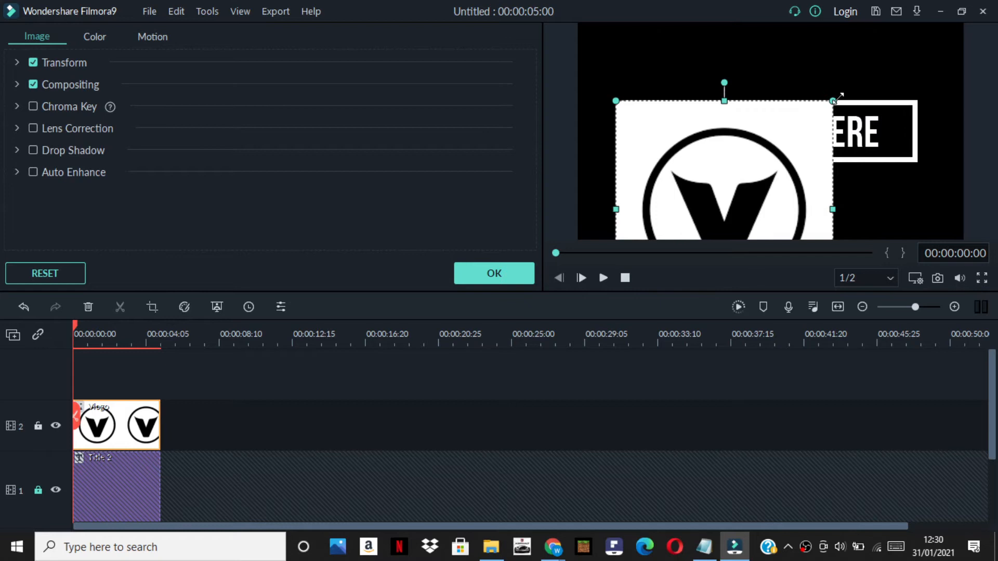
drag(816, 130, 735, 208)
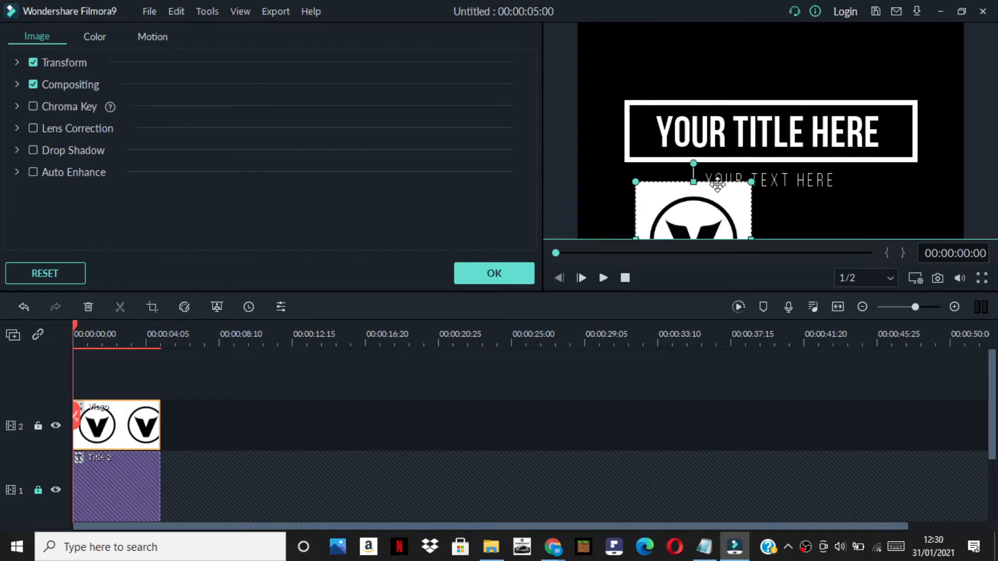
drag(779, 53, 781, 48)
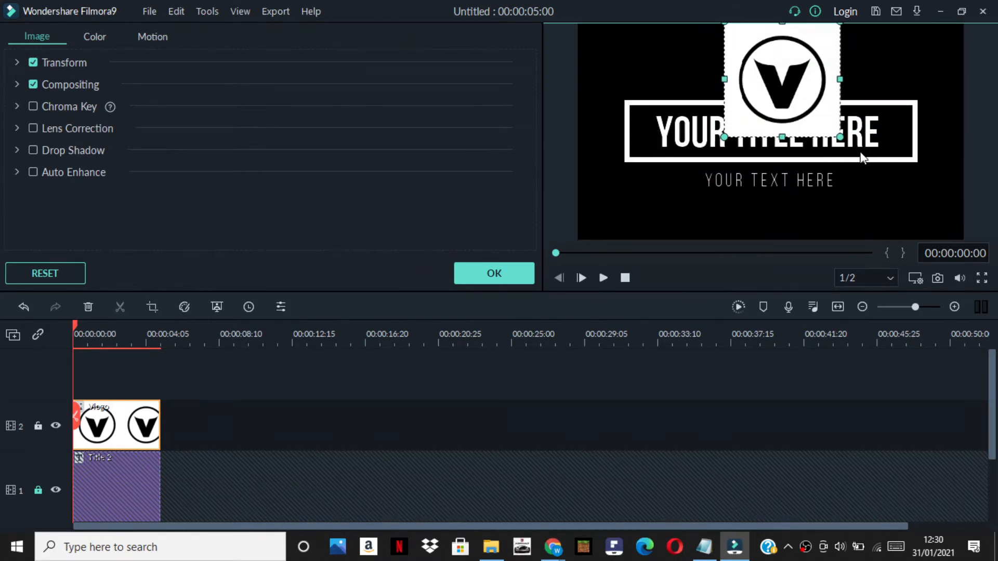
drag(828, 139, 779, 79)
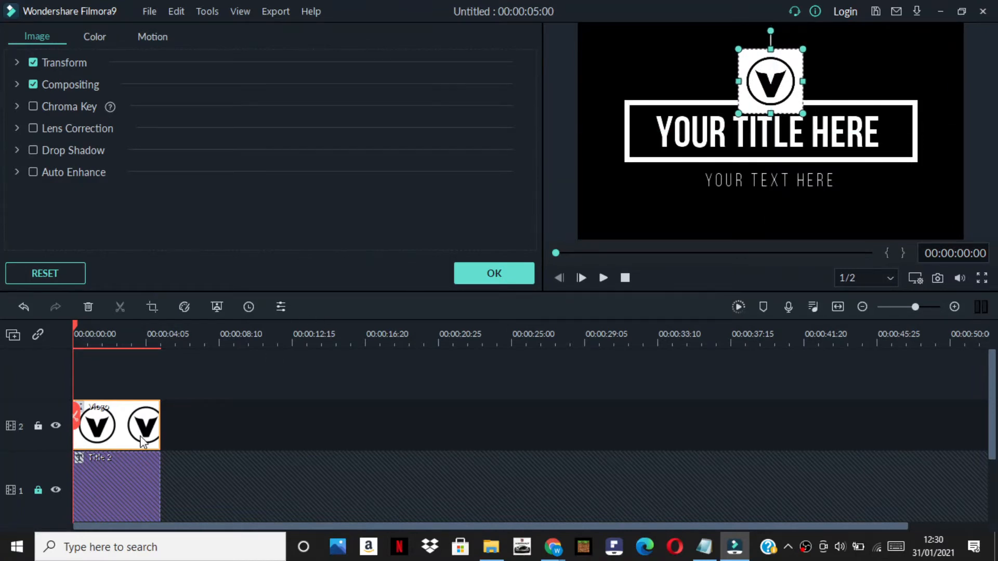
Lock track 2 and unlock track 1, then move the title's frame, headline and subtitle down clear of the logo
click(38, 426)
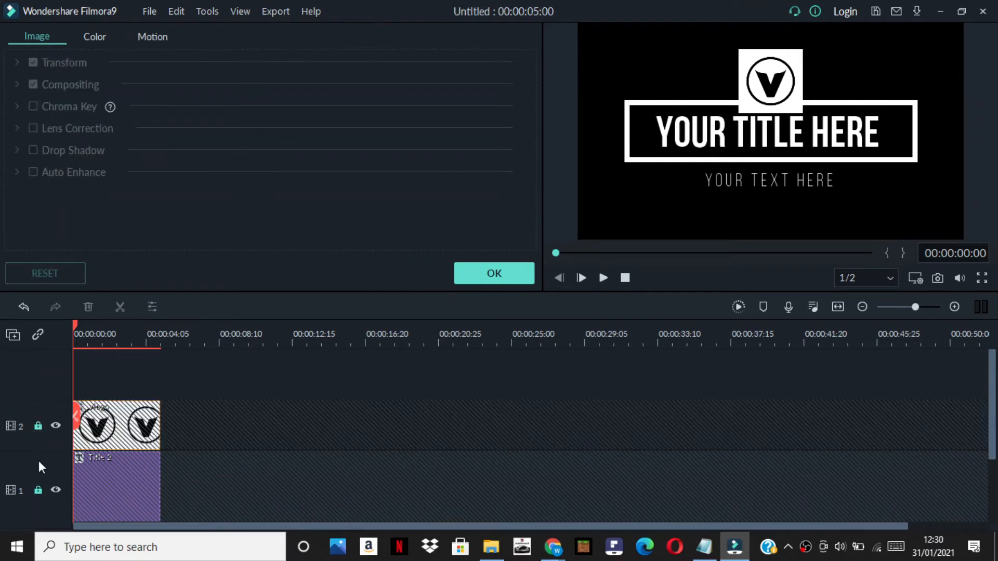
click(37, 491)
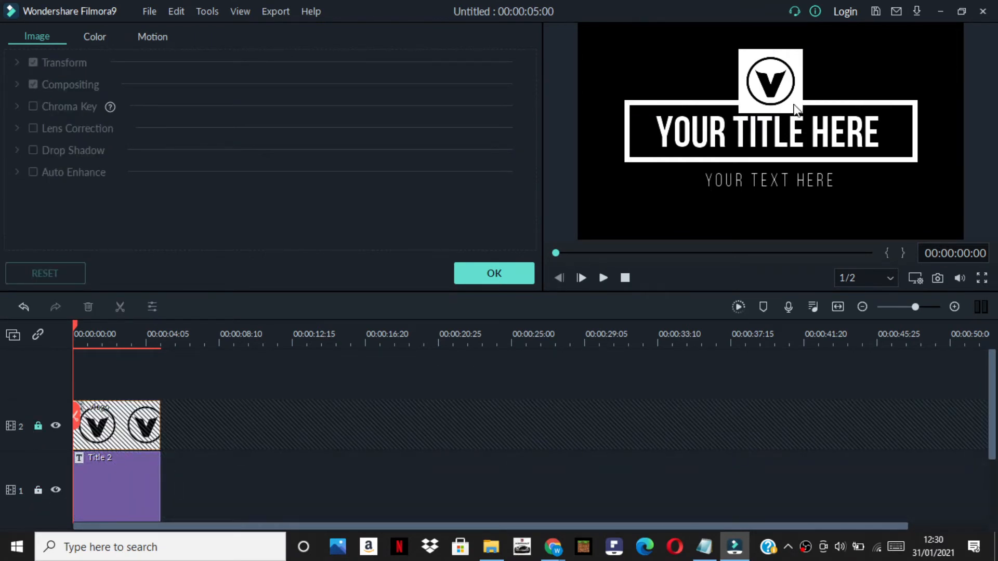
click(787, 136)
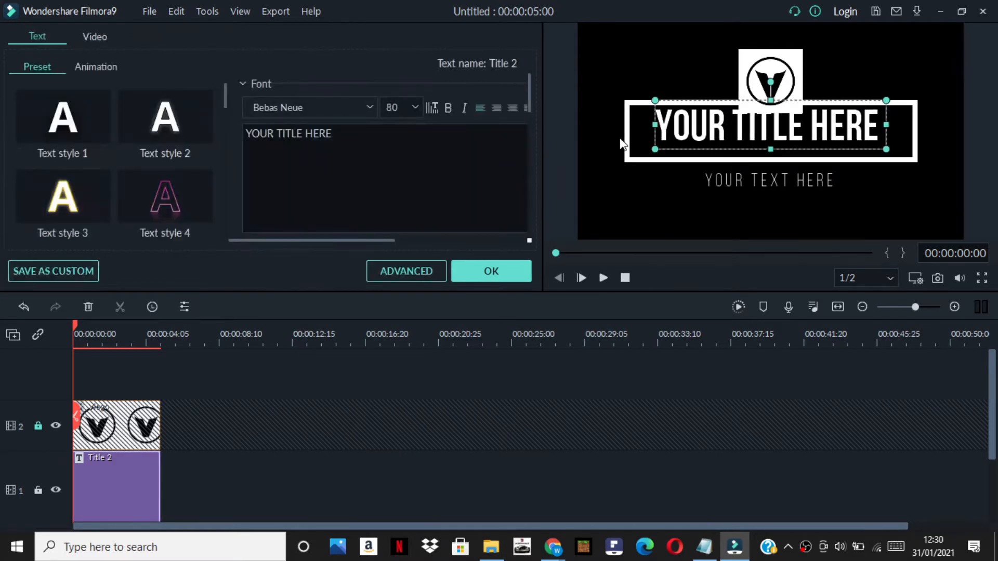
drag(633, 154, 628, 191)
drag(680, 132, 670, 188)
drag(749, 177, 750, 229)
With only the title track locked, enlarge the Vlogo image and centre it just above the title frame, leaving both tracks unlocked
click(778, 91)
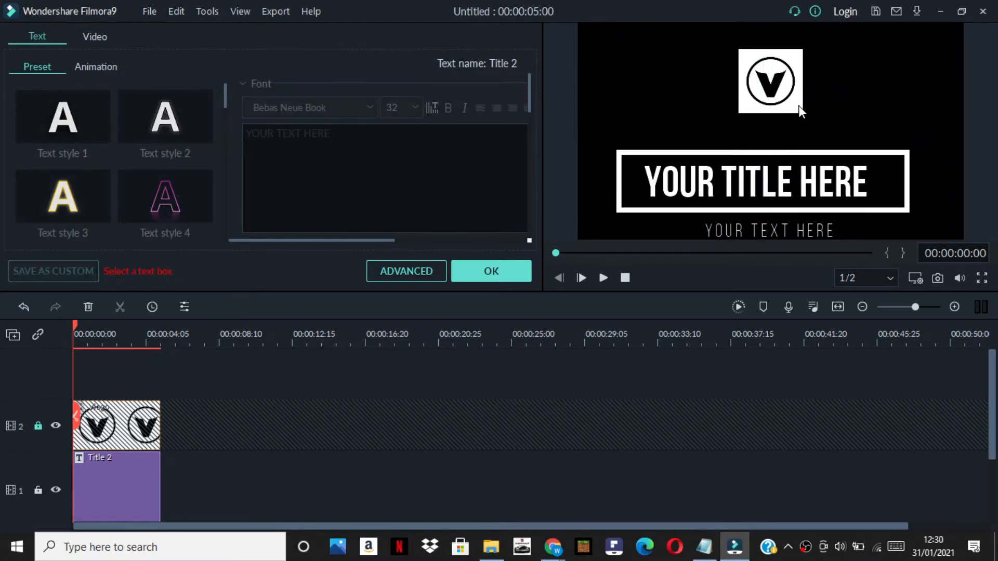
click(38, 426)
click(38, 490)
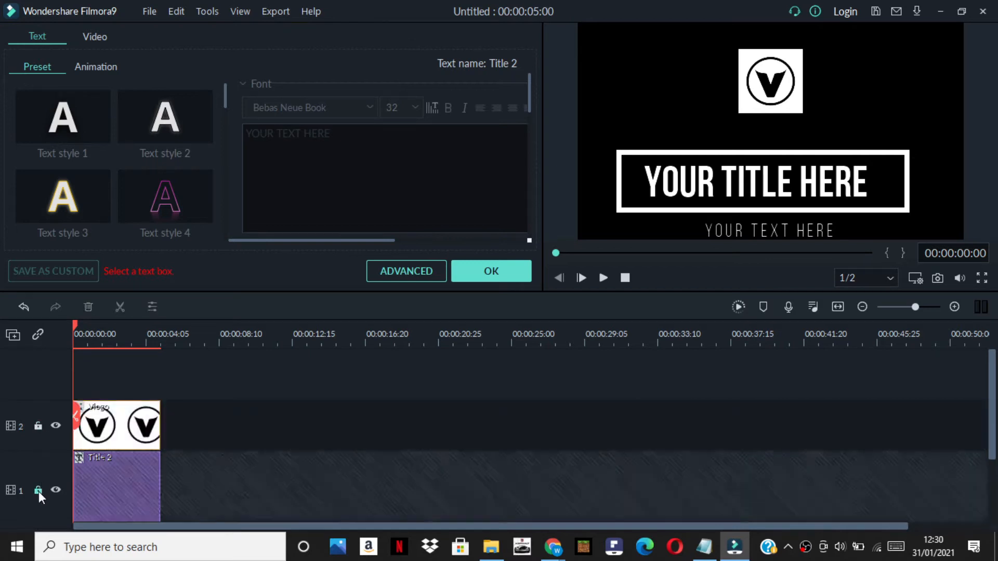
click(773, 87)
drag(803, 111, 782, 113)
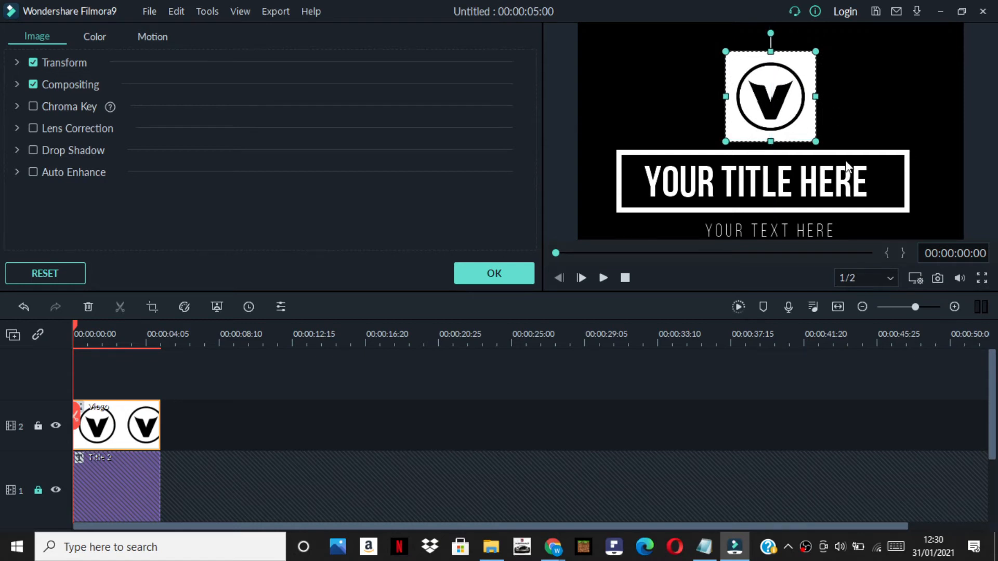
click(840, 192)
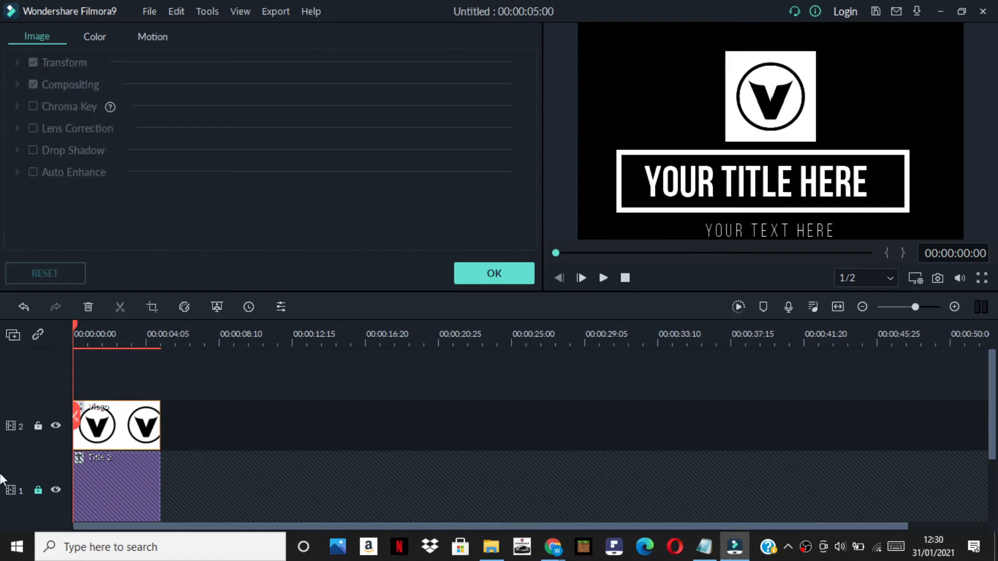
click(37, 492)
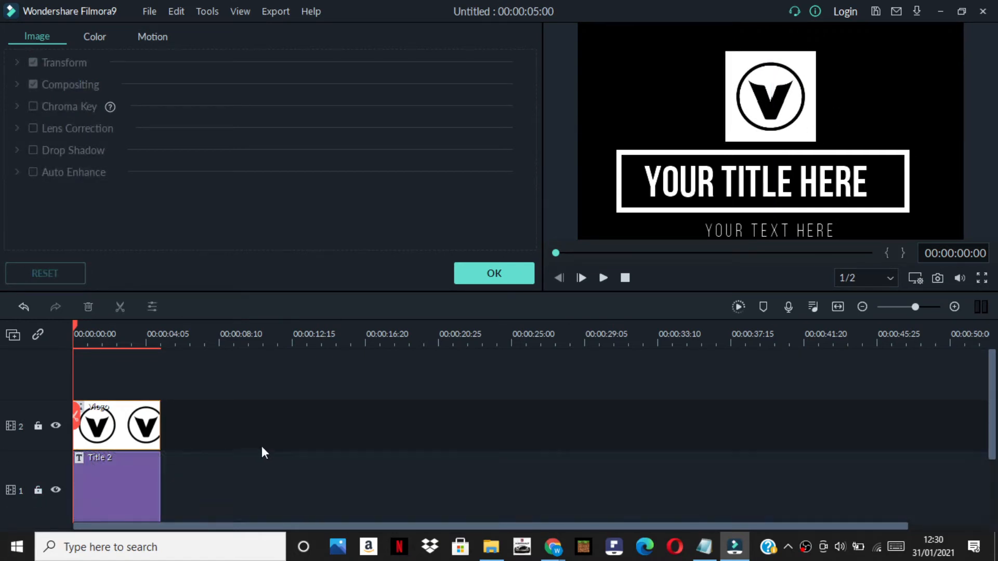
Replace the Title 2 headline text inside the frame with VITIAL CHANNEL
double_click(873, 200)
drag(334, 134, 246, 133)
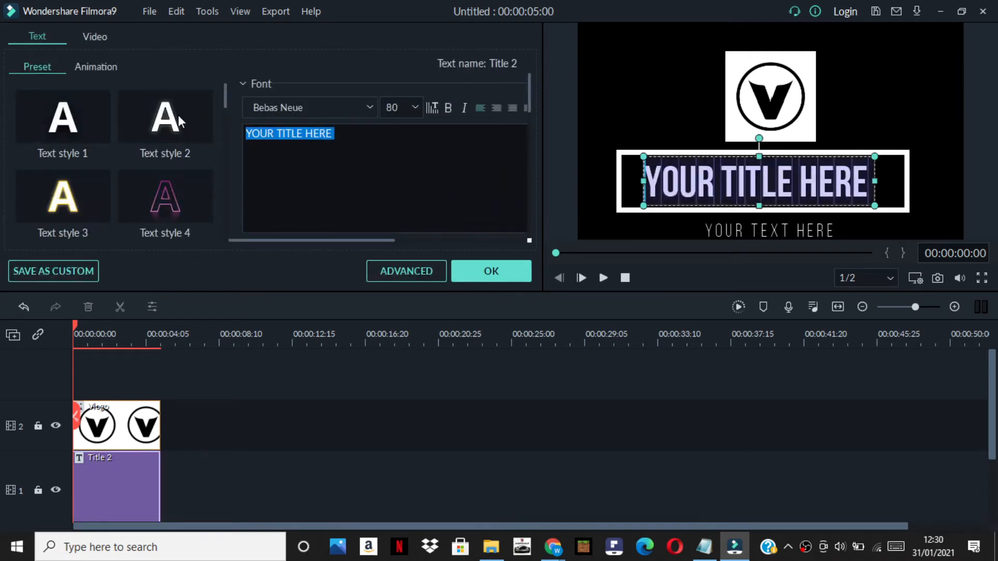
key(BackSpace)
text(VITIAL CHANNE)
text(L)
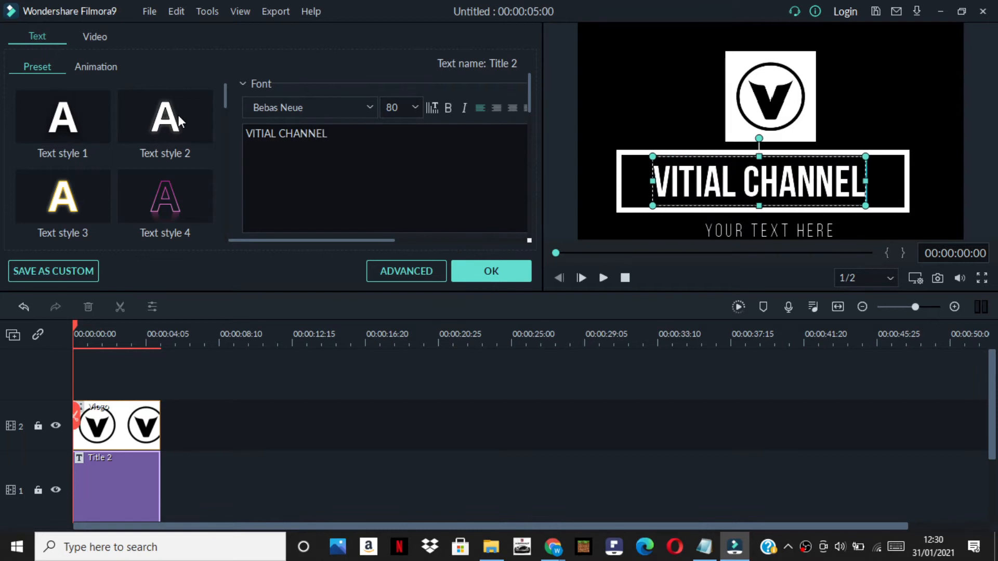
Change the Title 2 subtitle below the frame to STAY VITIAL and accept the text edits
click(774, 230)
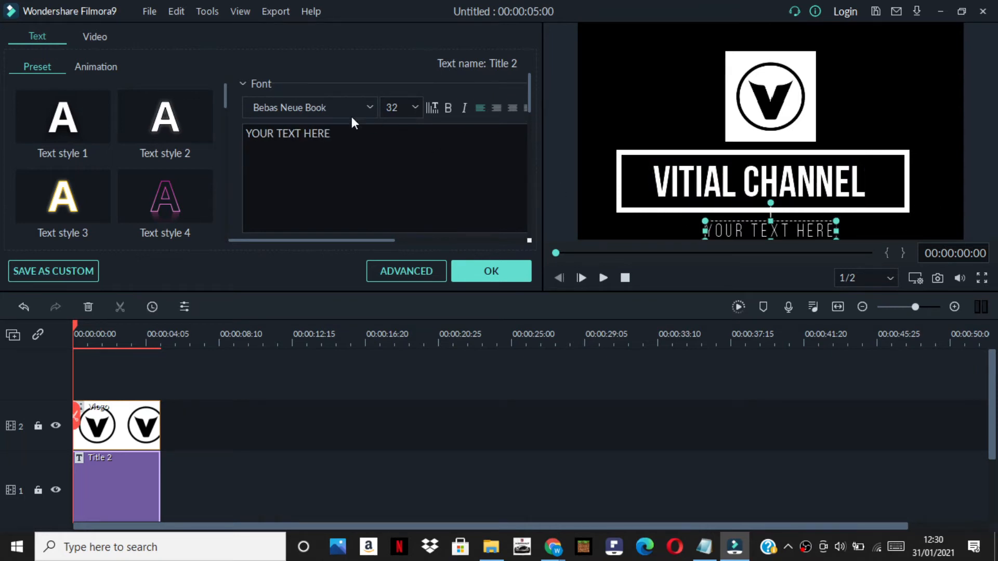
drag(318, 170, 242, 120)
key(BackSpace)
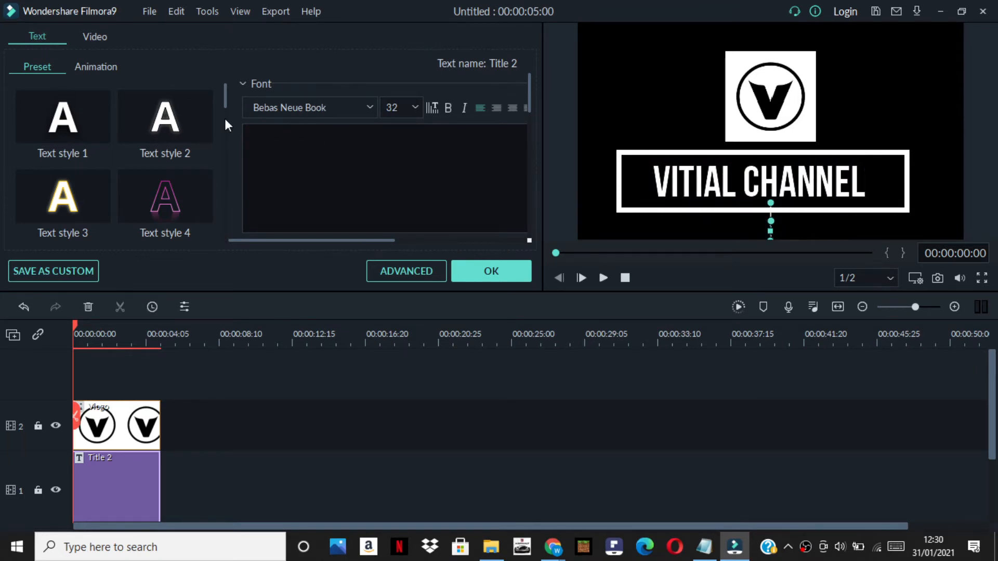
text(ST)
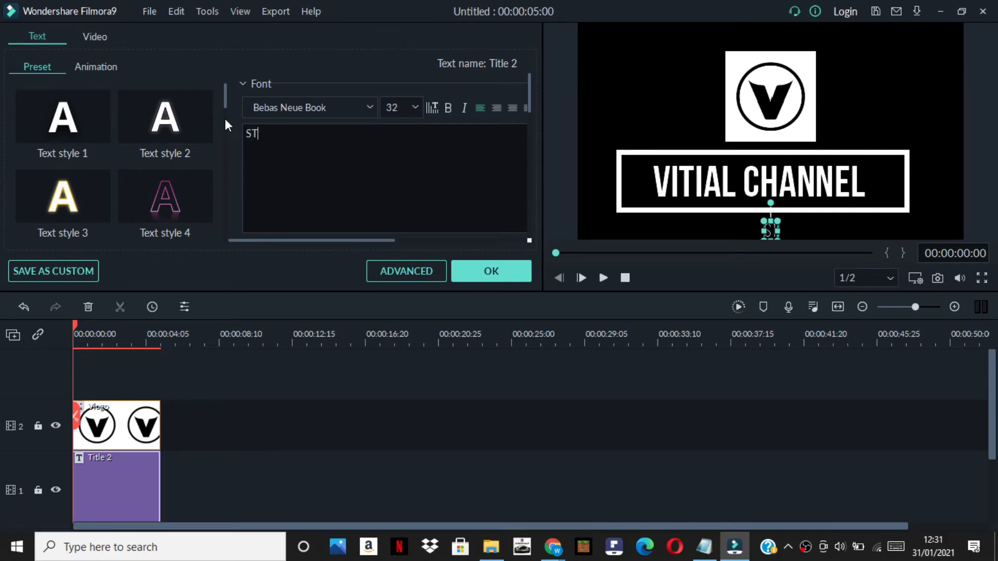
text(AY VITIAL)
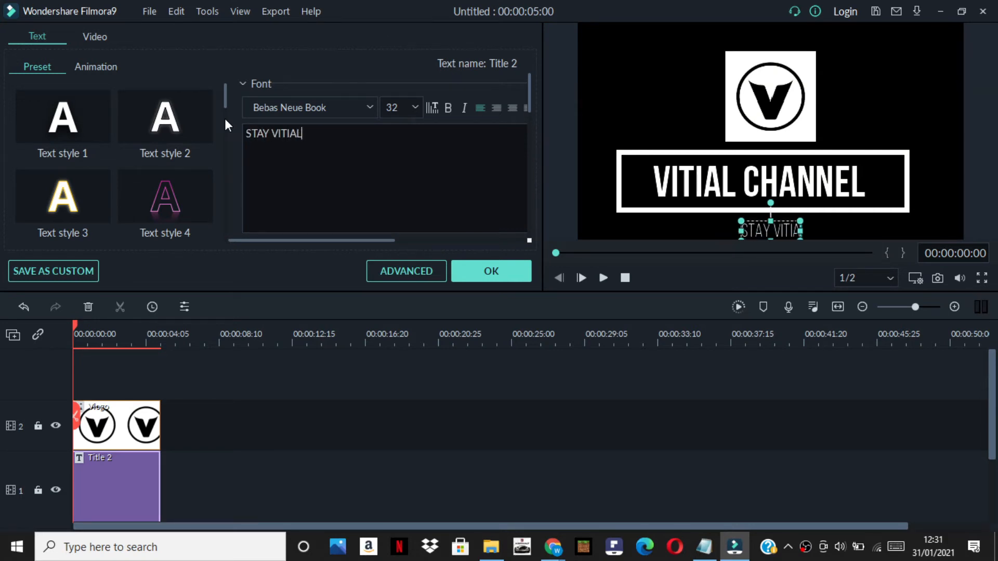
click(489, 274)
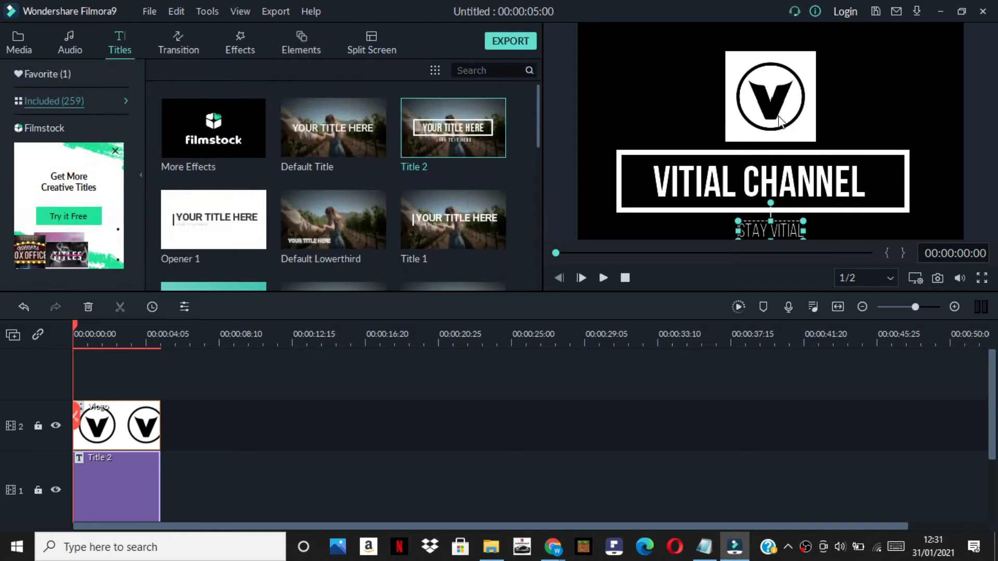
Add the Warp Zoom 3 transition to the start of the Vlogo clip on track 2 and preview the intro
click(808, 99)
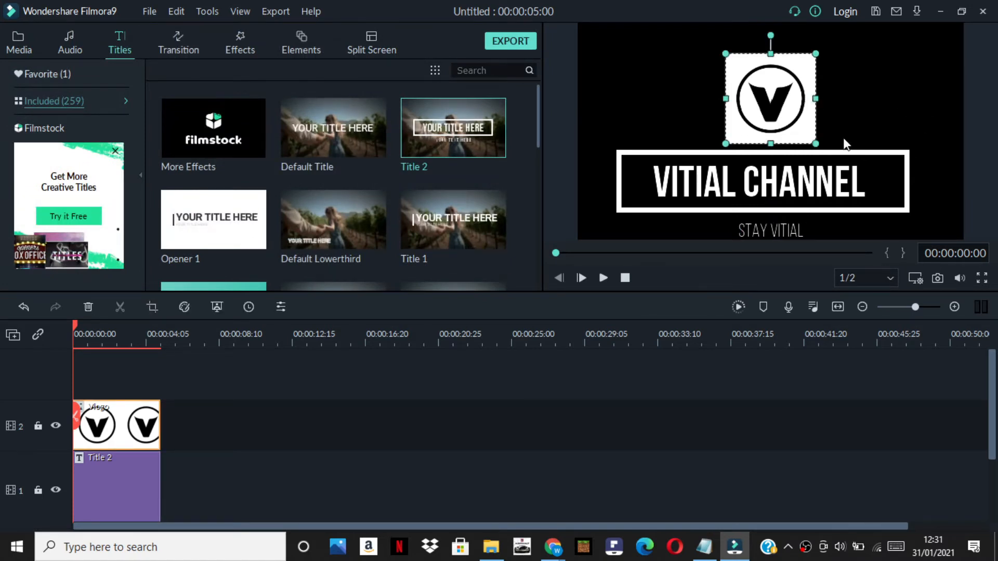
click(189, 46)
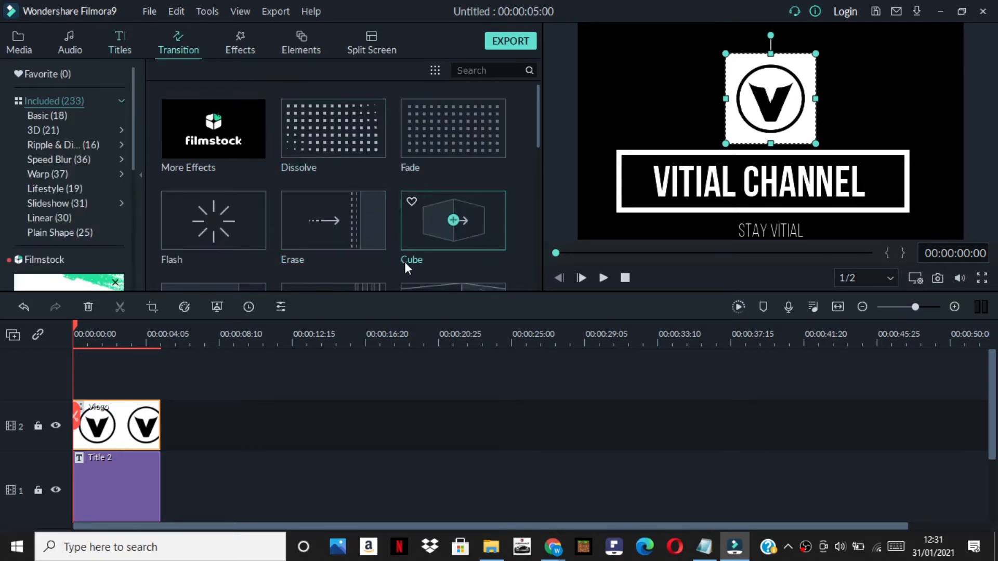
scroll(363, 249, down, 3)
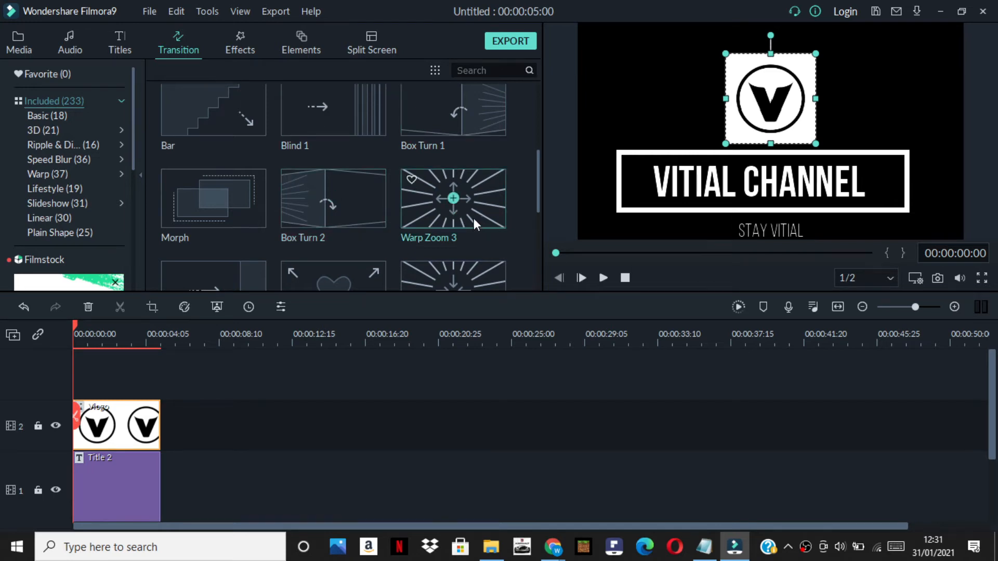
drag(470, 212, 81, 442)
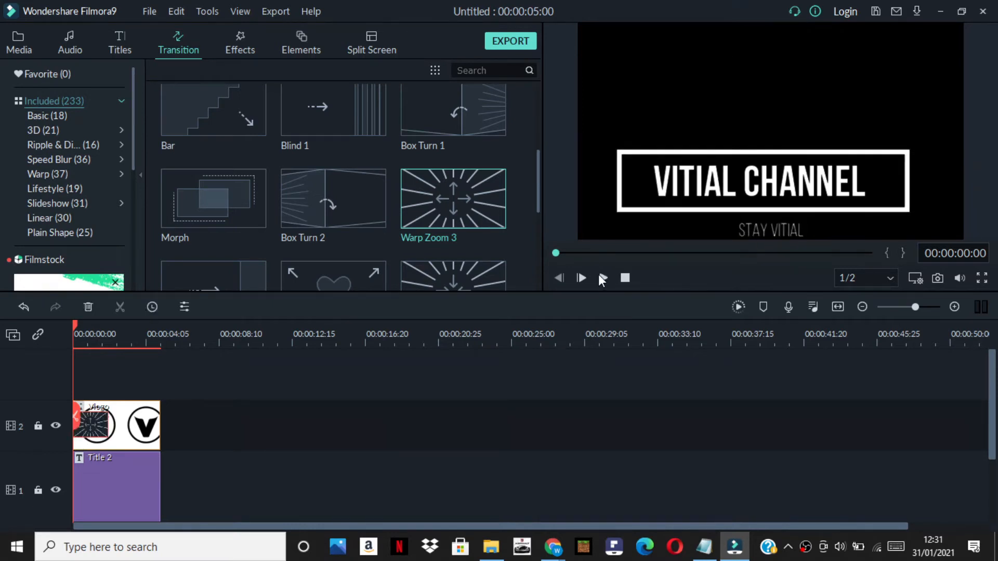
click(602, 276)
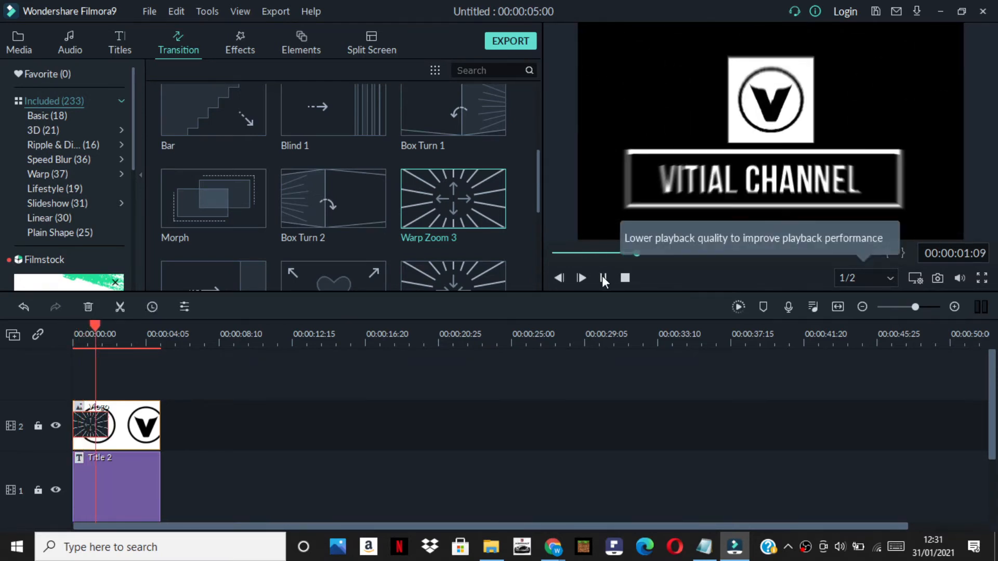
click(602, 276)
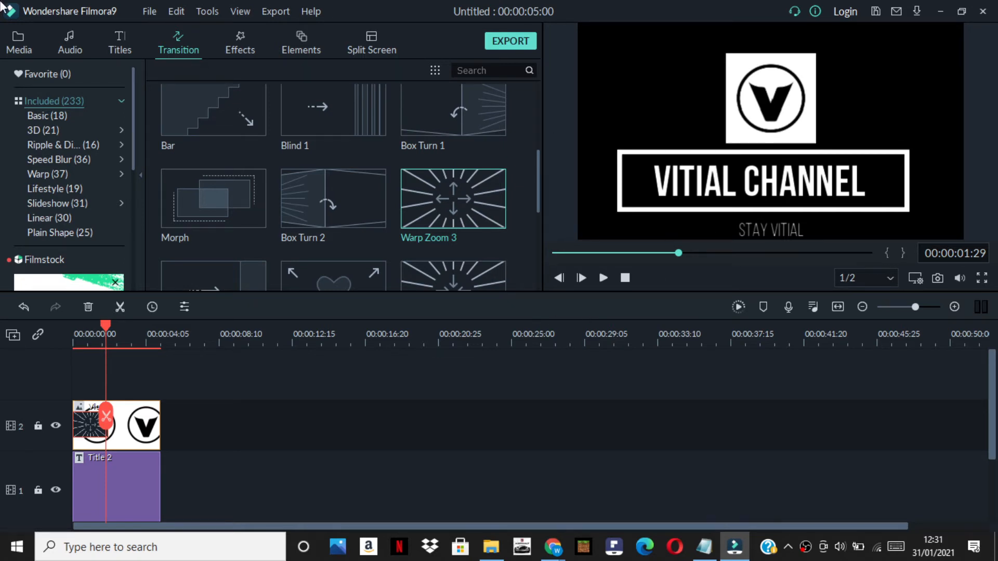
Add the New Title 5 template to track 1 directly after the Title 2 clip
click(114, 35)
scroll(372, 234, down, 20)
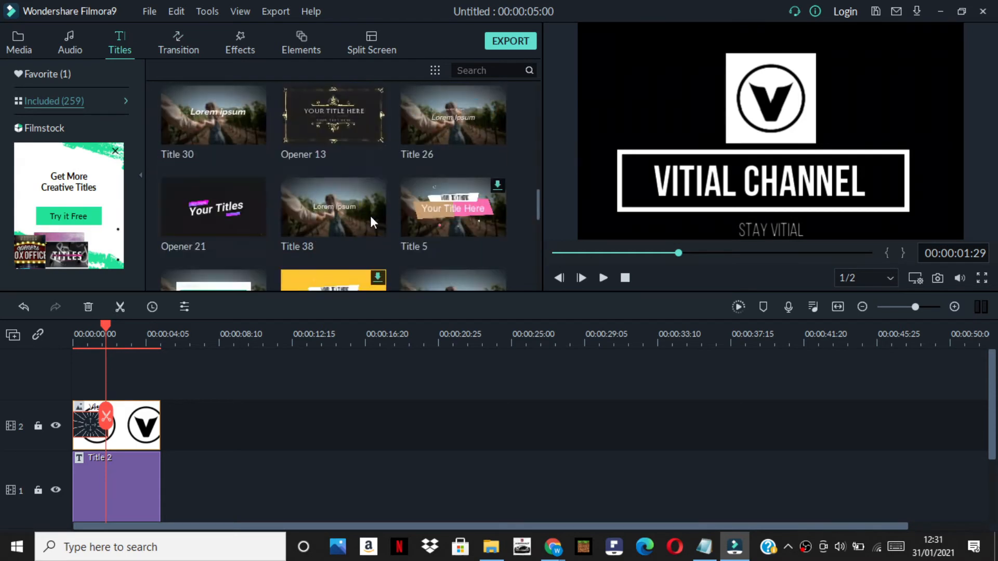
scroll(365, 211, down, 1)
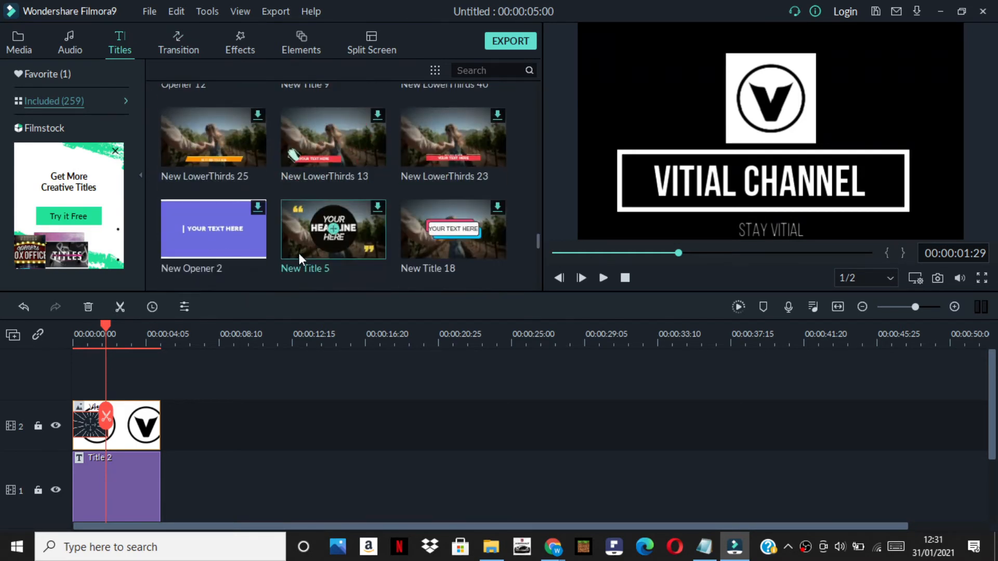
drag(319, 235, 161, 505)
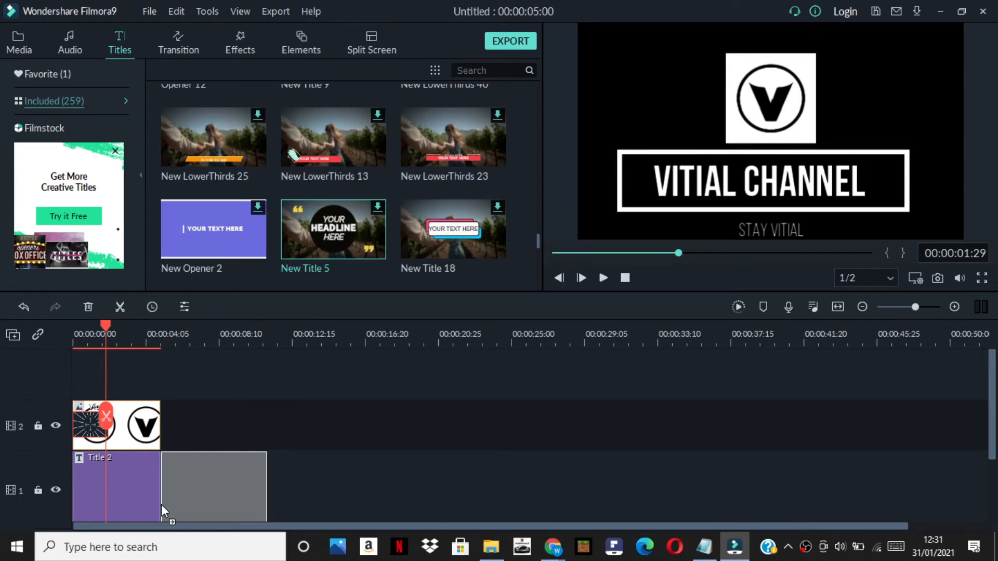
drag(215, 482, 216, 482)
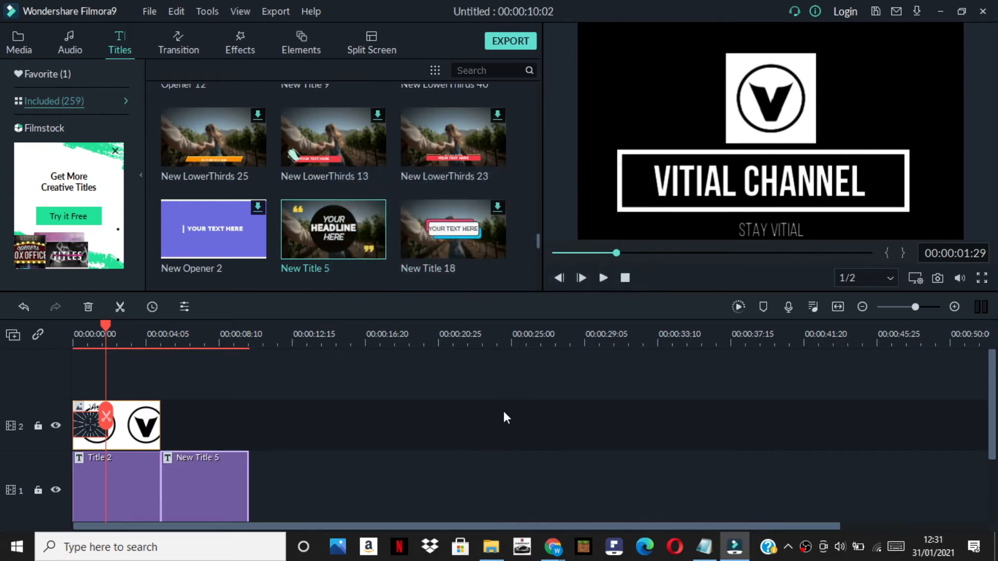
Open the New Title 5 clip for editing and replace its first line, YOUR, with LIKE
double_click(223, 473)
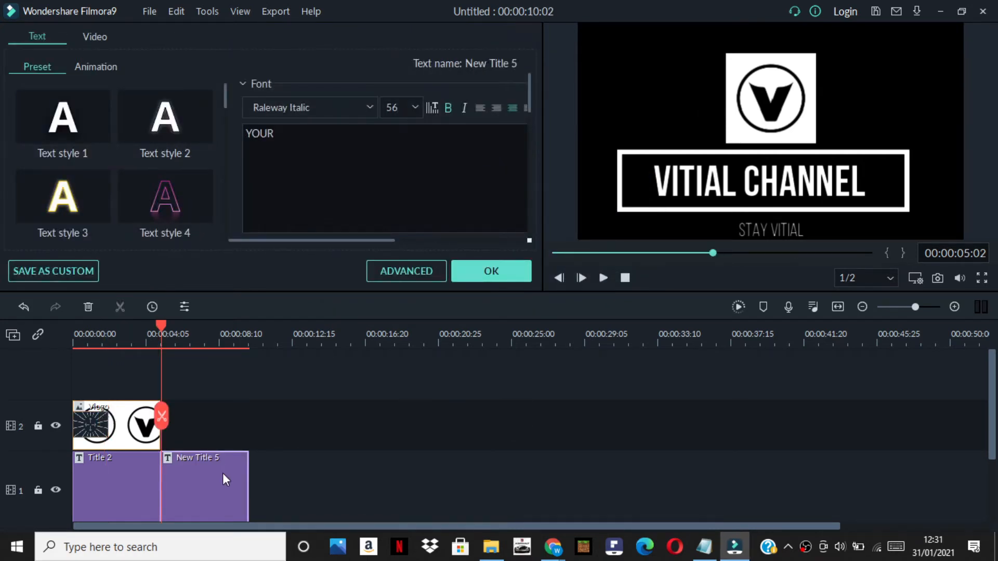
double_click(237, 130)
key(BackSpace)
text(LIKE)
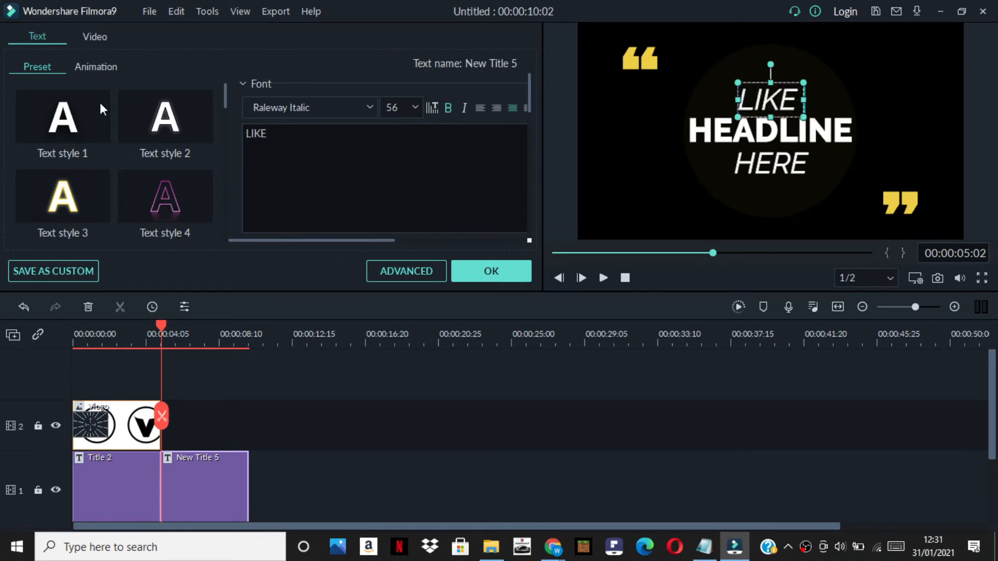
Replace the middle line of New Title 5, HEADLINE, with SUBSCRIBE
click(781, 139)
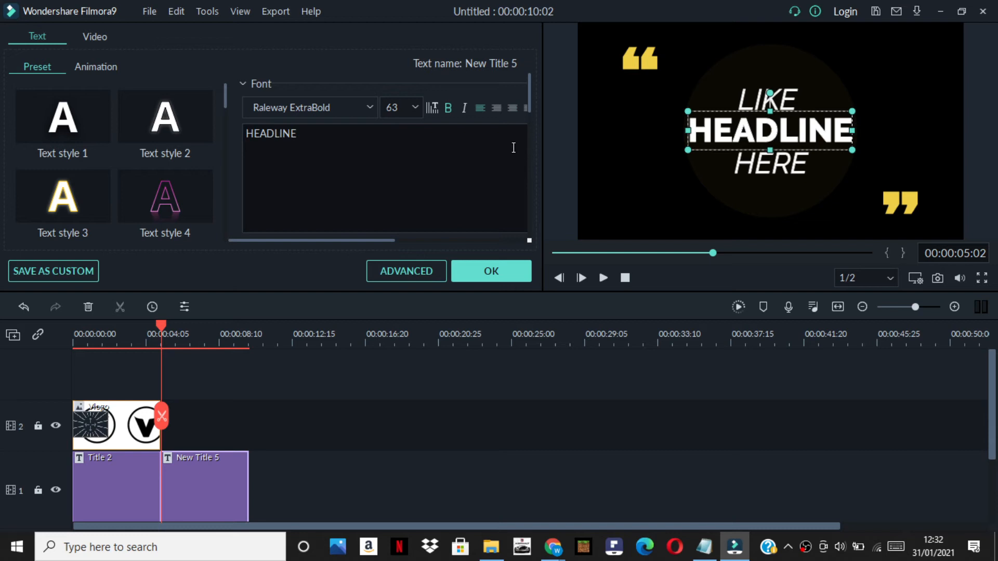
key(ctrl+a)
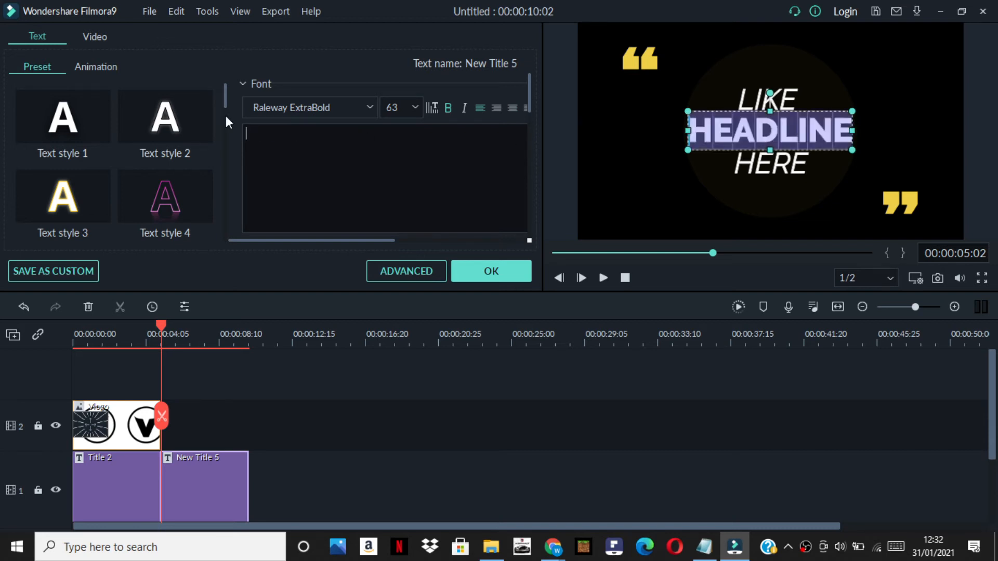
text(SUBSCIR)
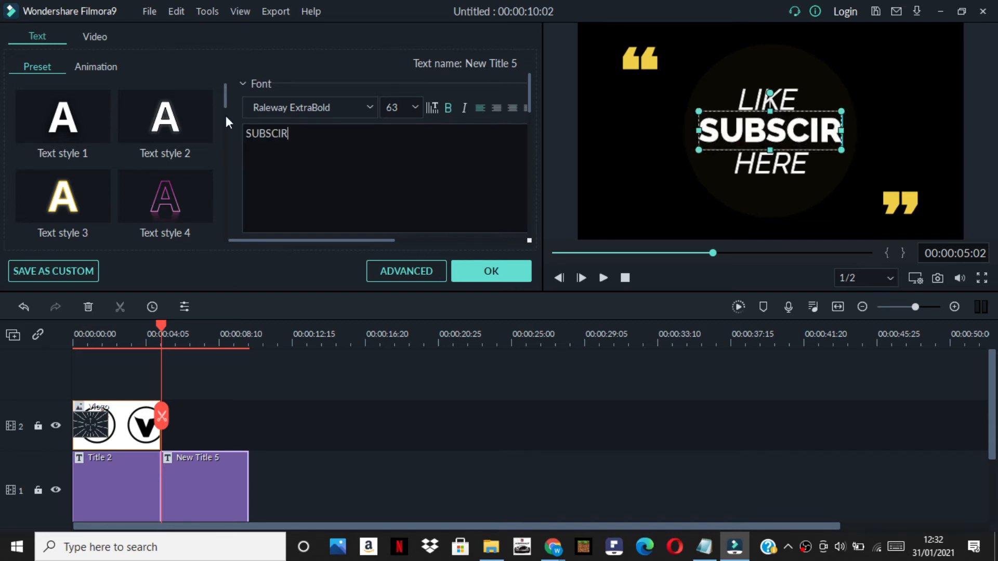
key(BackSpace)
key(BackSpace)
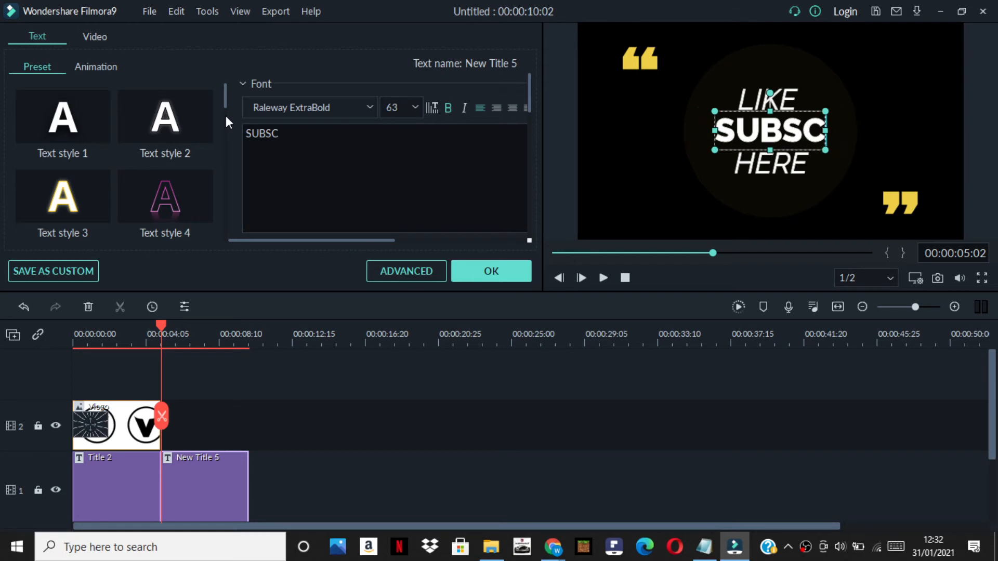
text(RIBE)
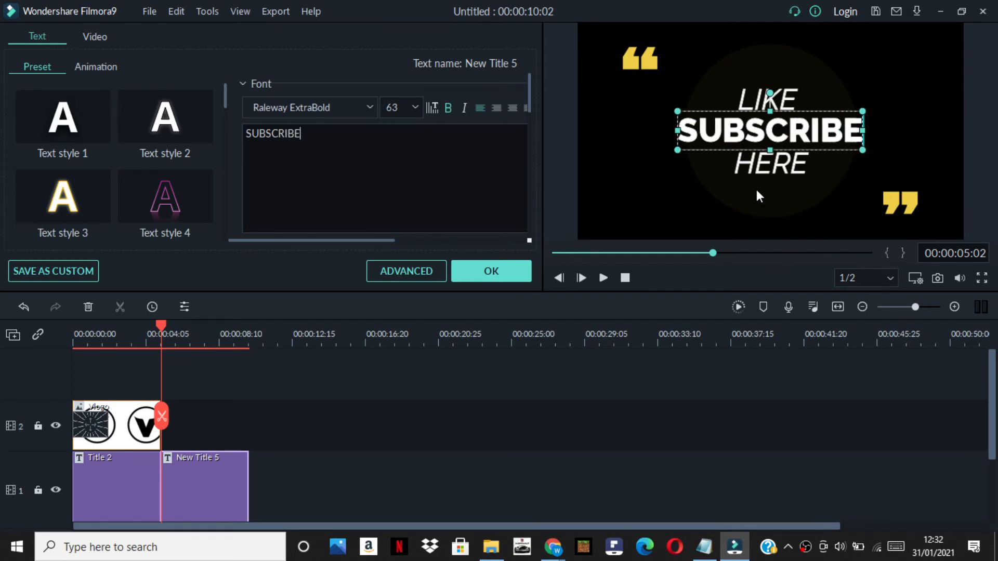
Replace the last line of New Title 5, HERE, with SHARE and accept the text edits
click(772, 180)
drag(461, 147, 223, 116)
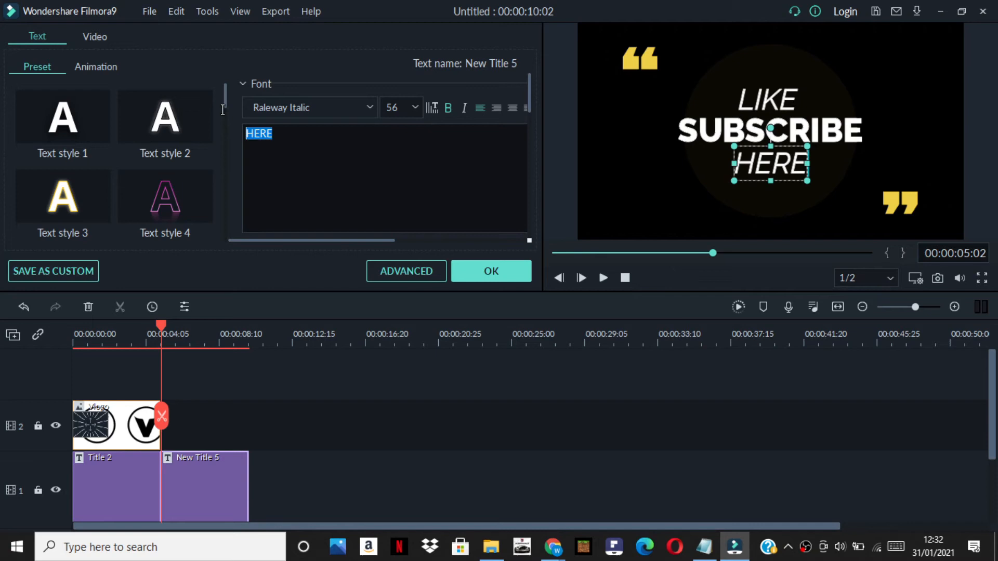
text(S)
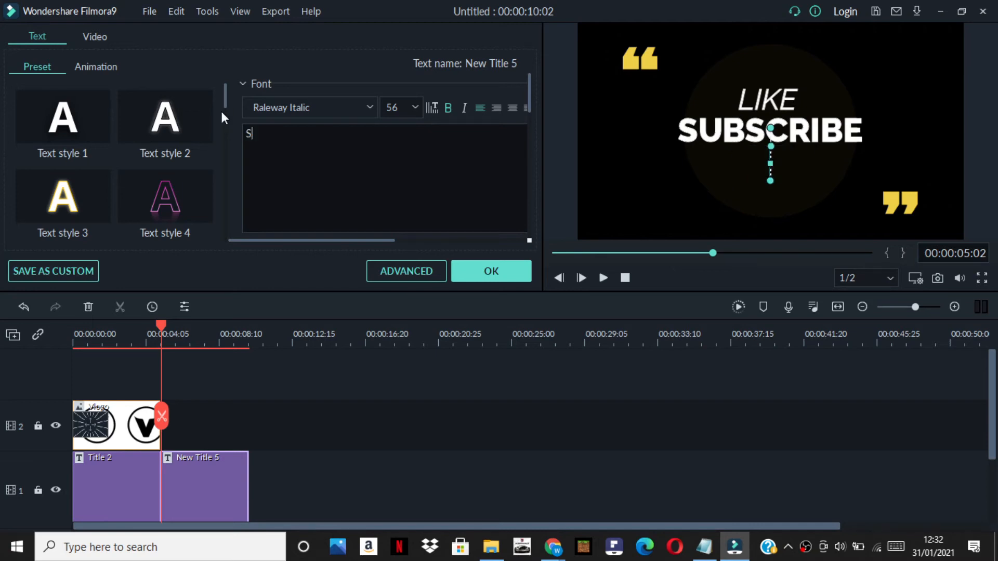
text(HARE)
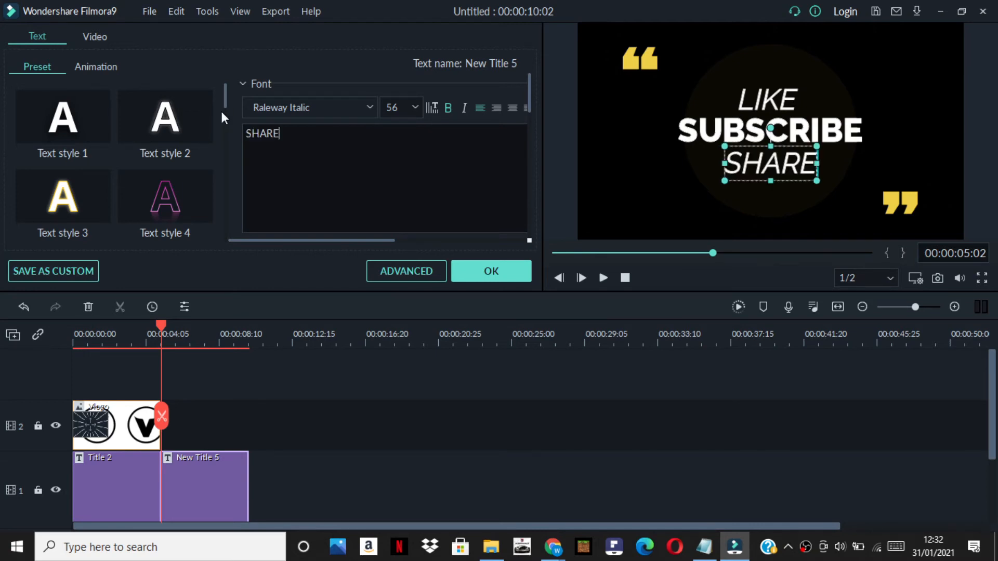
click(482, 274)
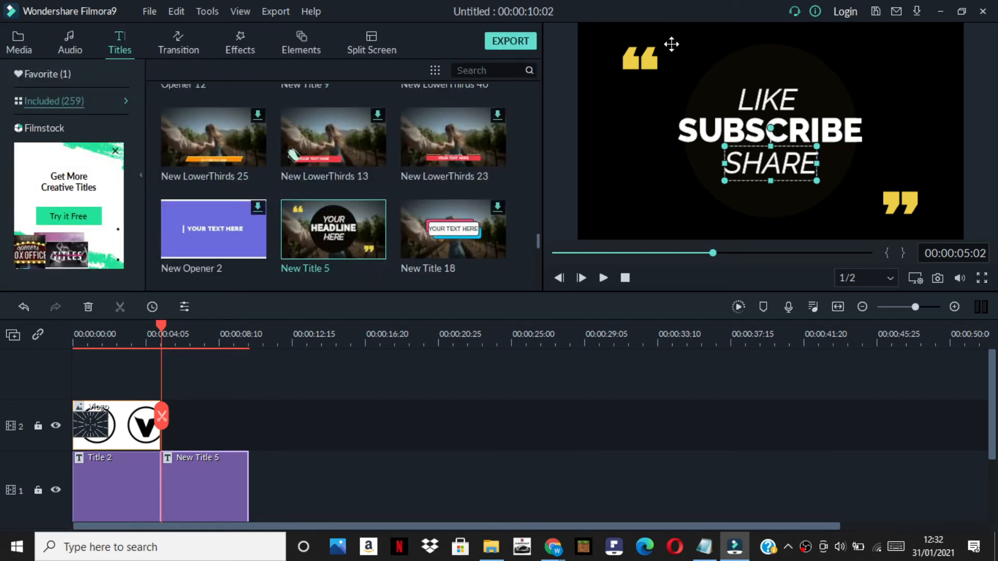
Shrink the circle and quotation-mark graphic of New Title 5 in the preview from its upper-left corner
click(734, 95)
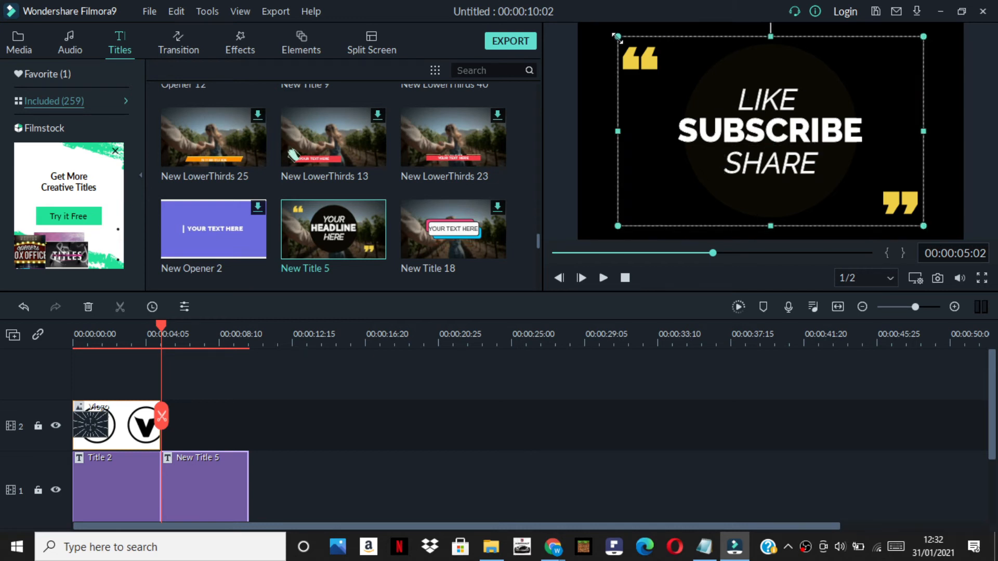
drag(618, 37, 711, 94)
drag(712, 201, 648, 120)
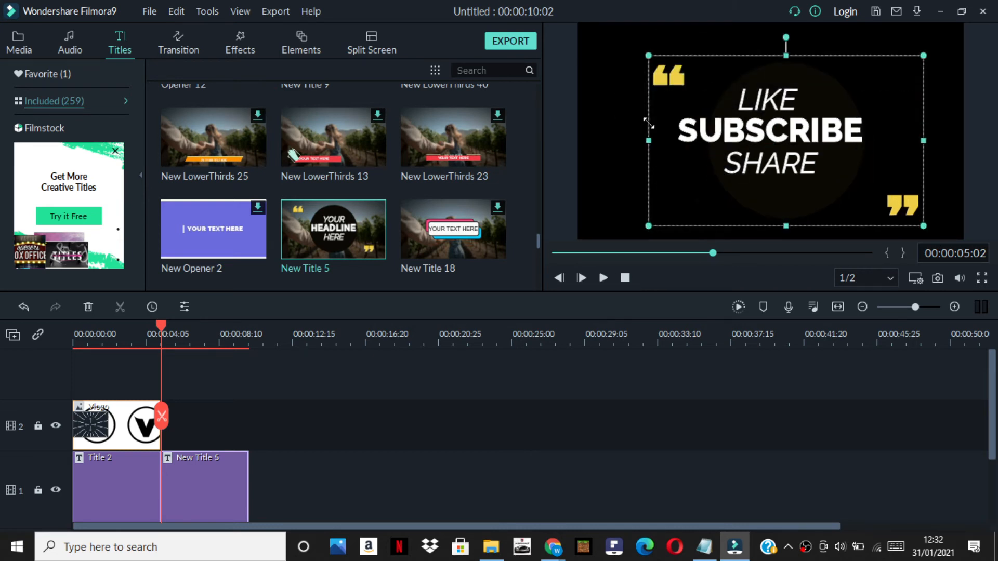
click(700, 108)
Shrink LIKE, SUBSCRIBE and SHARE and stack them inside the circle, then shift the quotation-mark graphic slightly left to centre it around them
click(759, 102)
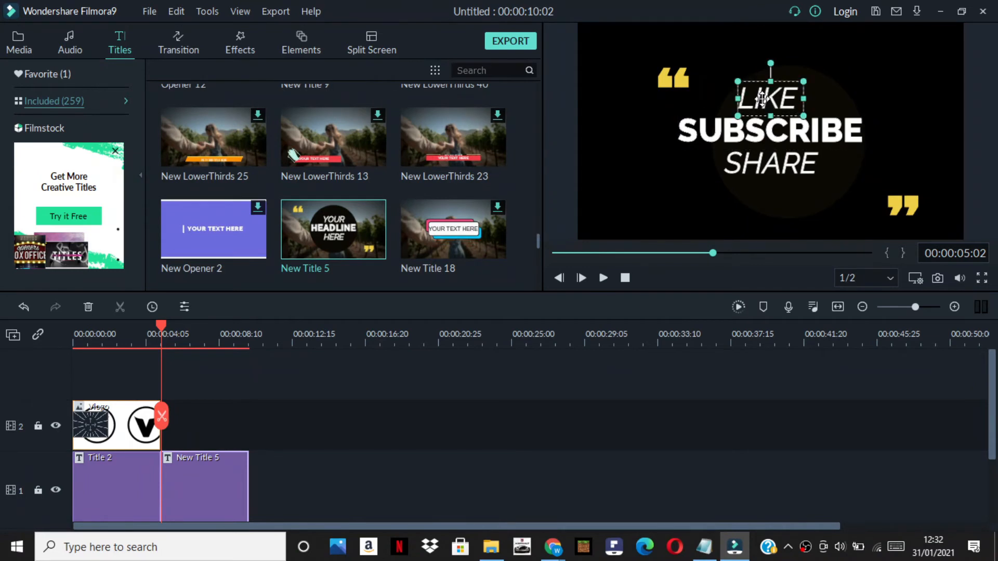
click(799, 164)
drag(723, 148, 753, 158)
click(731, 135)
drag(671, 113, 748, 131)
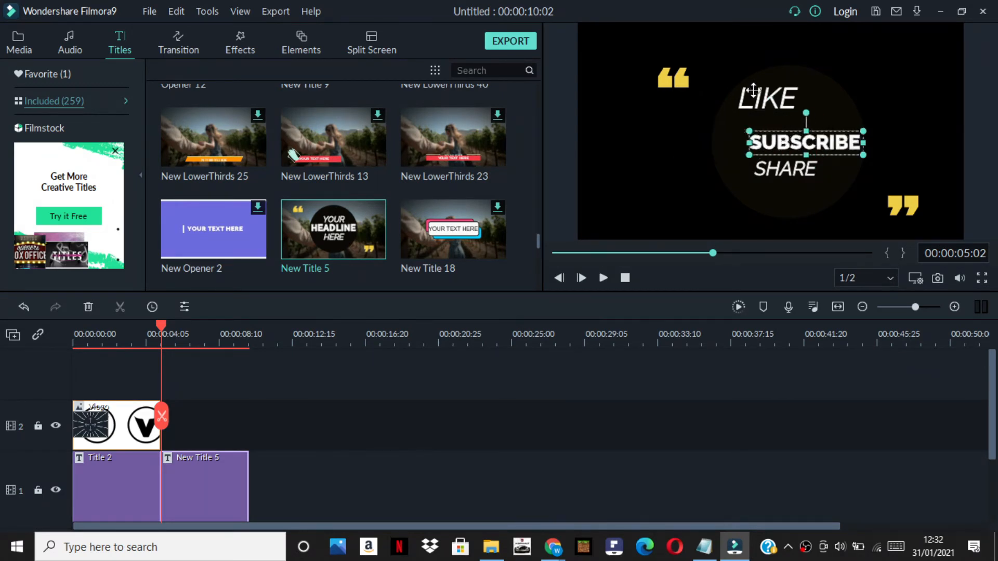
click(753, 91)
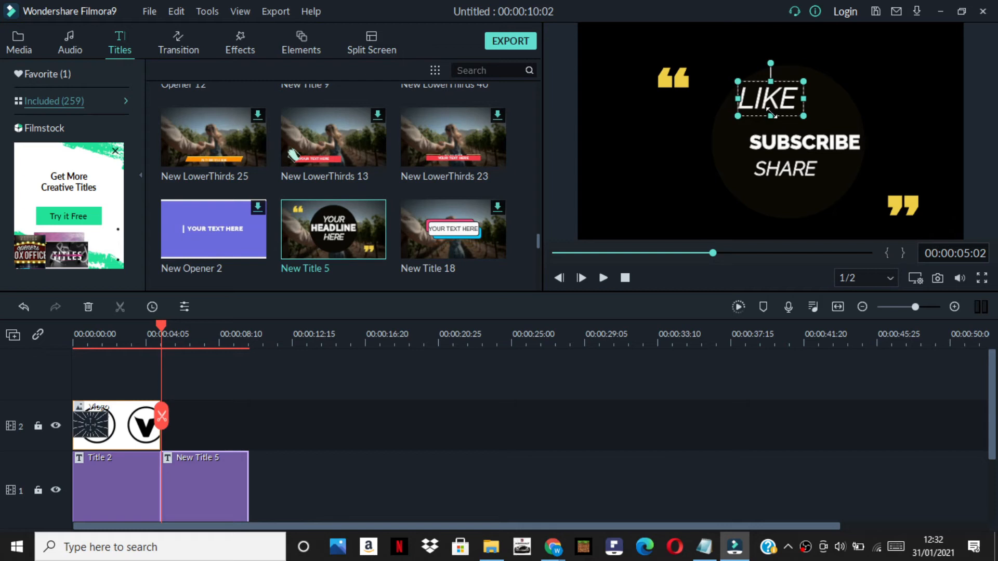
drag(789, 113, 765, 174)
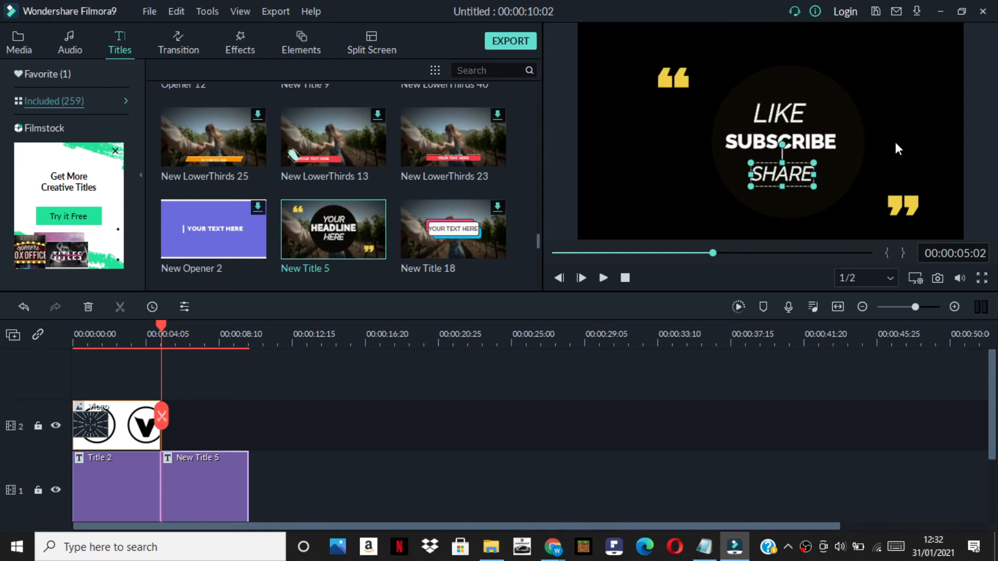
click(850, 125)
mouse_move(850, 111)
mouse_down()
mouse_move(845, 124)
mouse_move(840, 111)
mouse_up()
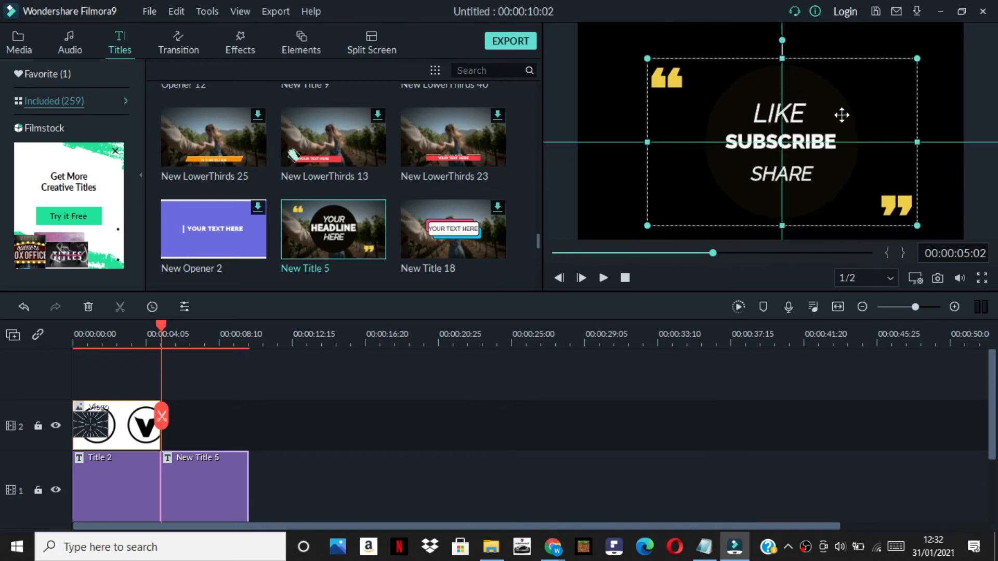
Add the Web Element Circle 03 thumbs-up element to track 2 right after the Vlogo clip, above New Title 5
click(916, 45)
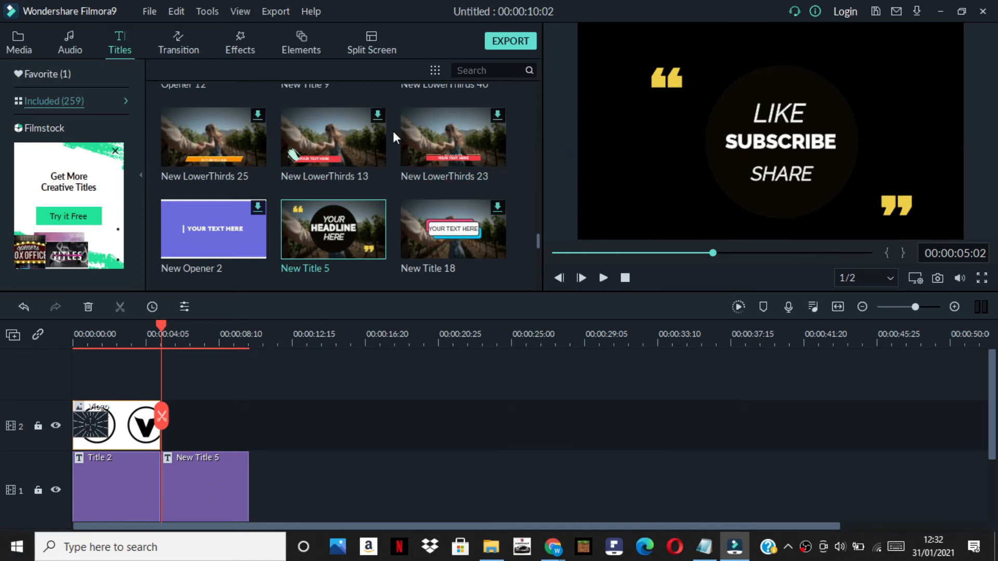
click(288, 39)
scroll(312, 133, down, 3)
scroll(319, 143, up, 3)
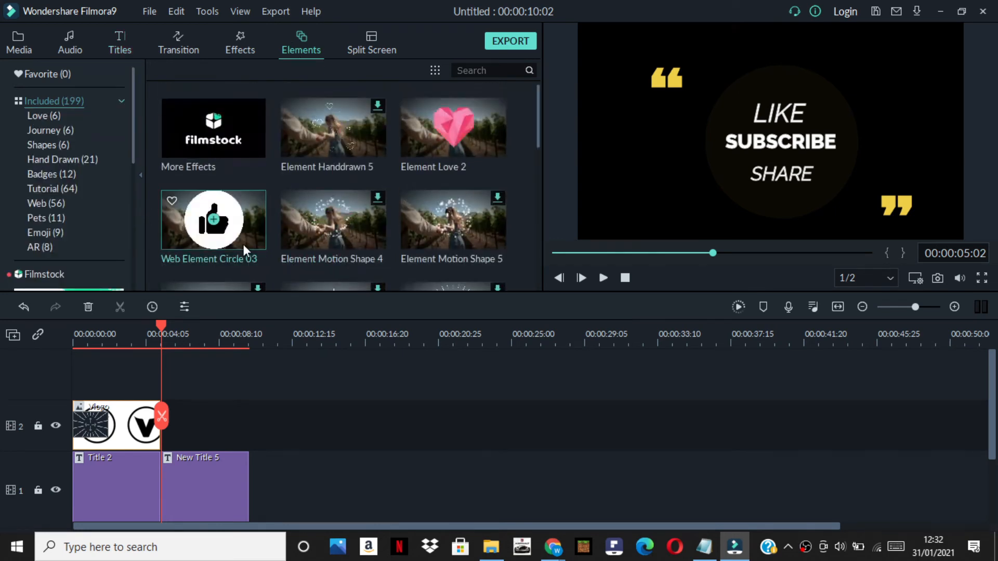
drag(253, 226, 161, 405)
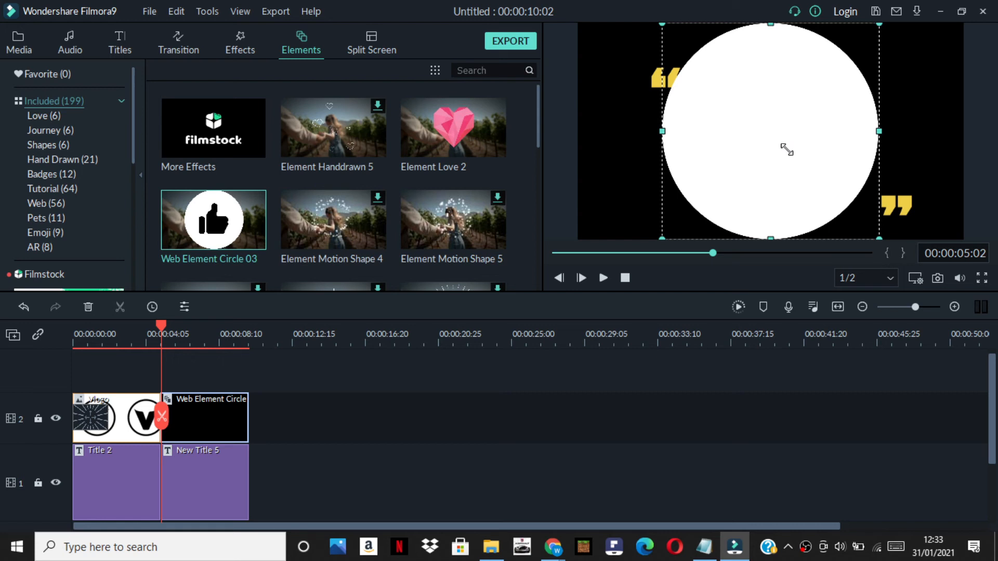
Shrink the thumbs-up circle element and place it in the lower-left area of the video frame, beside the LIKE SUBSCRIBE SHARE text
drag(663, 24, 716, 90)
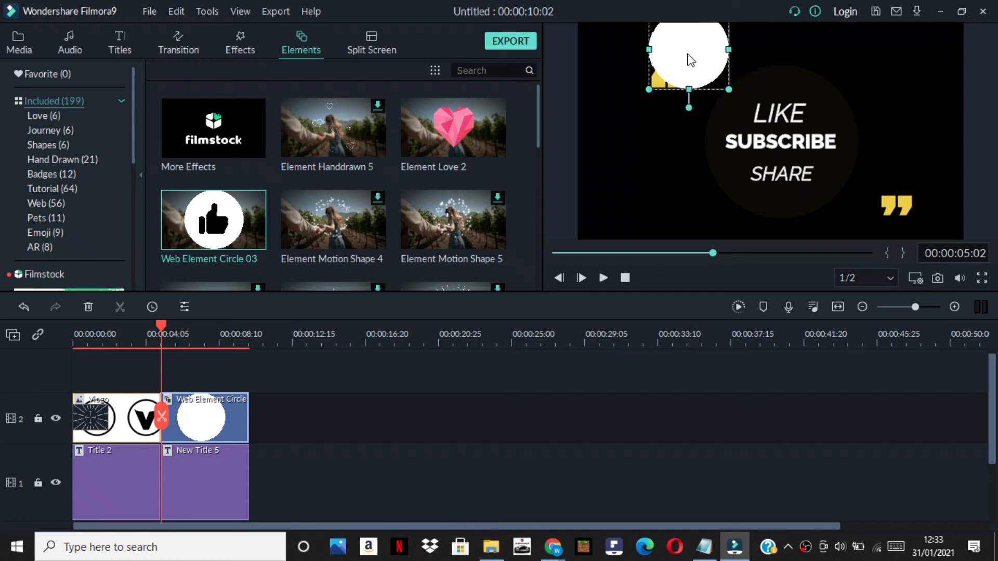
drag(690, 60, 626, 180)
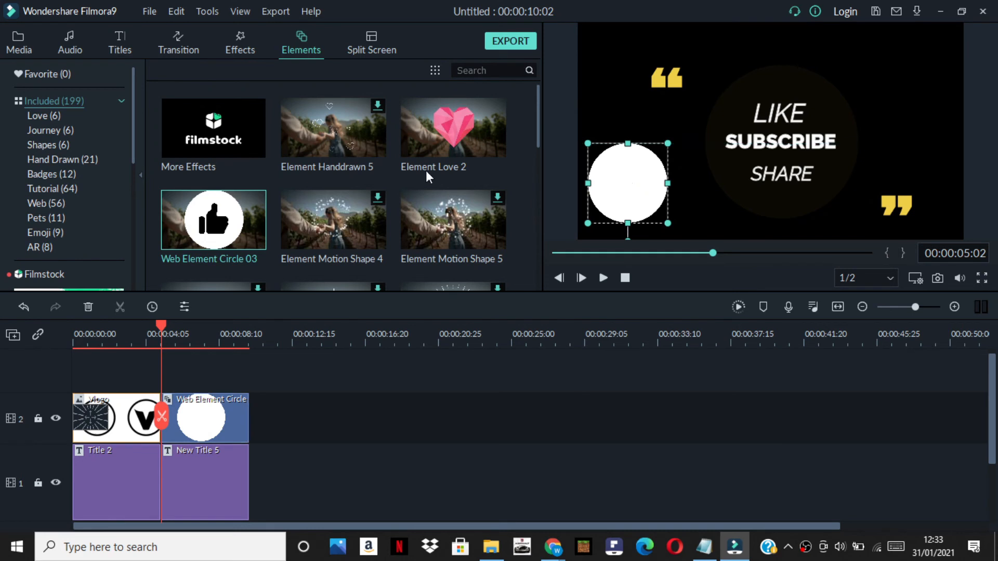
Look through the included elements library for further graphics to accompany the like, subscribe and share text
scroll(421, 176, down, 5)
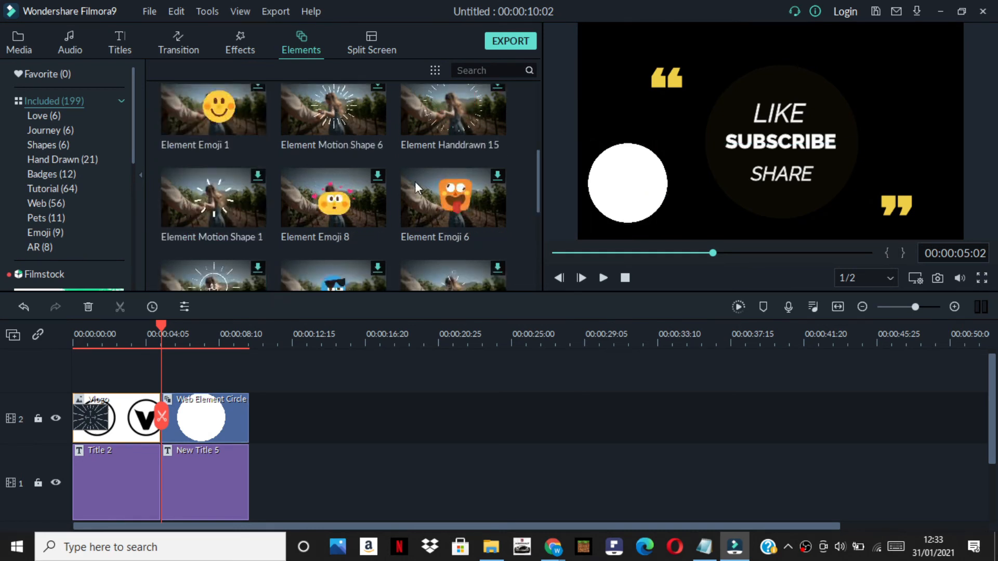
scroll(401, 183, down, 3)
scroll(395, 176, down, 5)
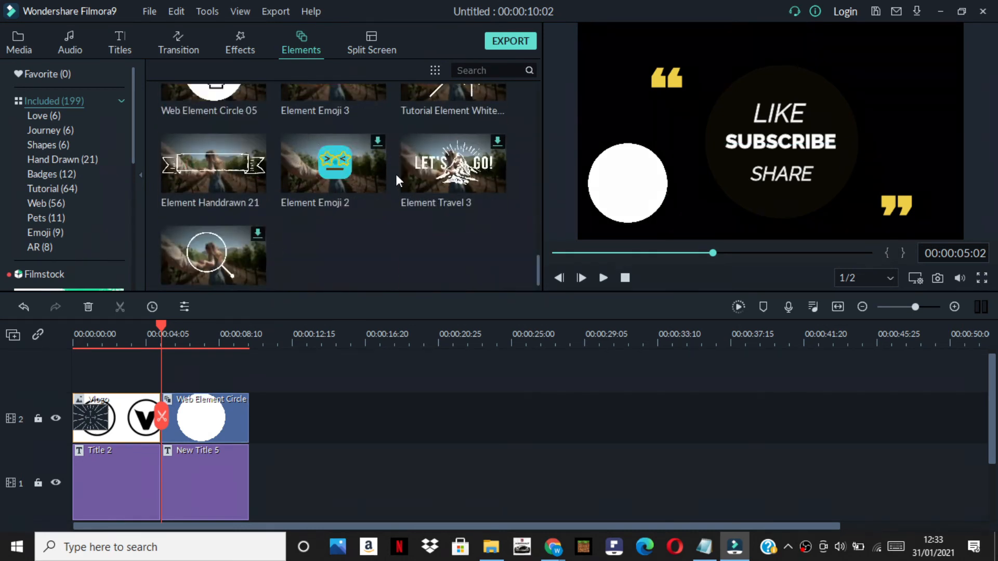
scroll(12, 187, down, 3)
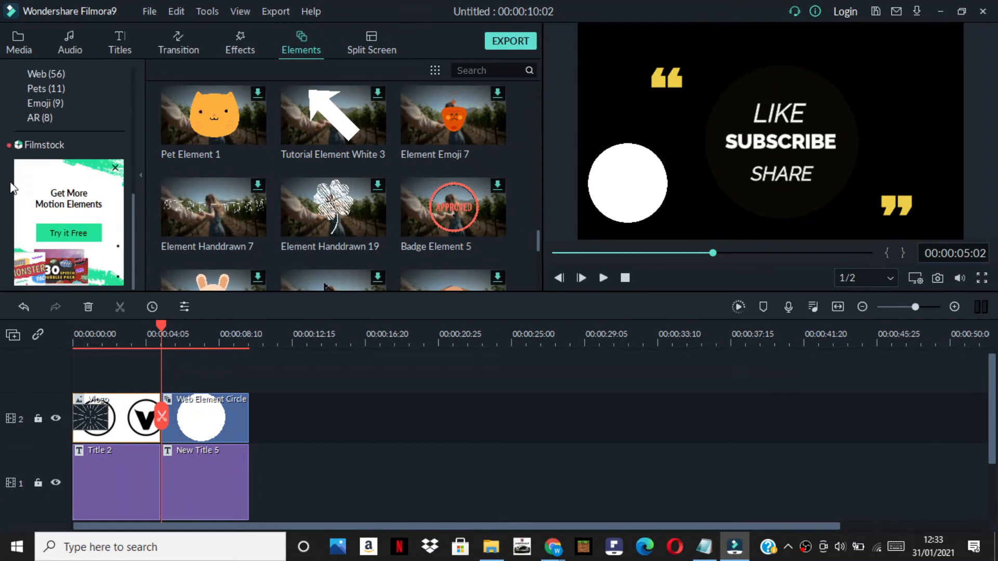
click(74, 236)
scroll(322, 184, down, 10)
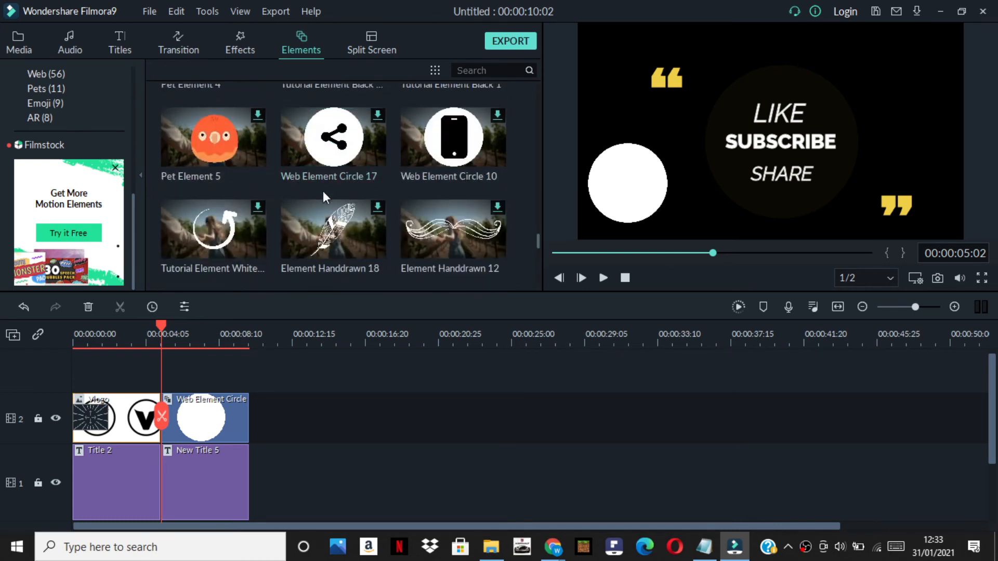
scroll(300, 231, down, 5)
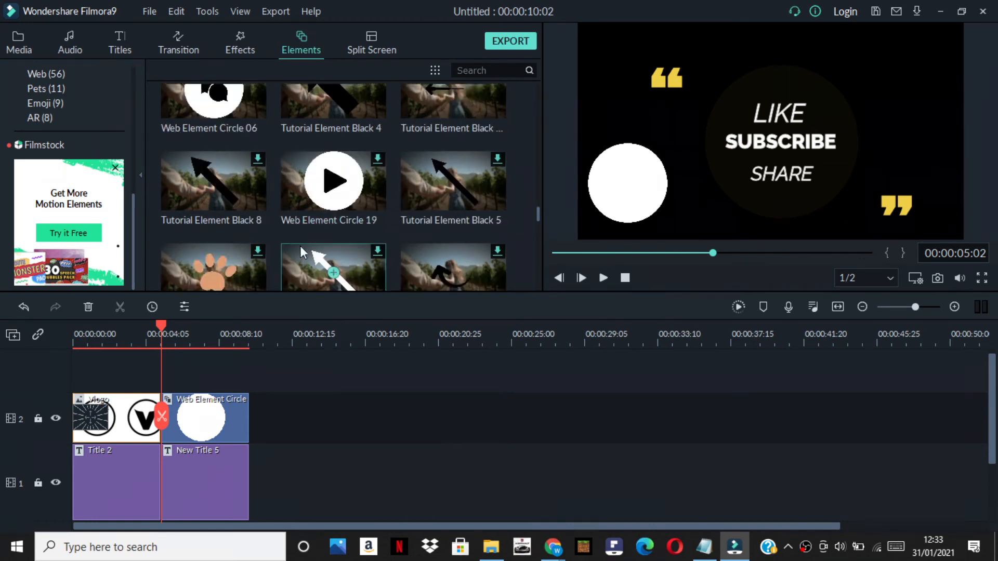
scroll(295, 241, down, 5)
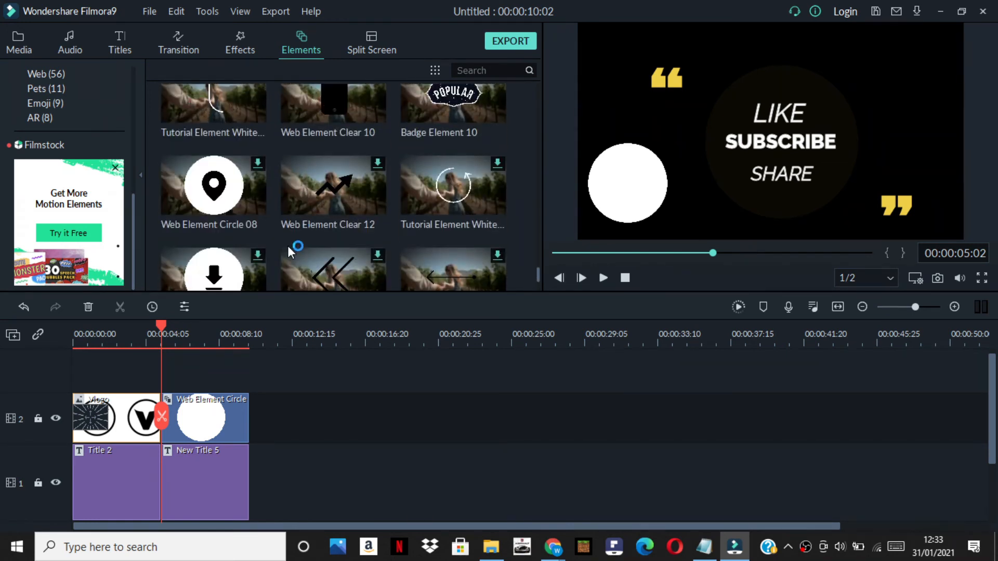
scroll(287, 224, down, 2)
scroll(286, 202, down, 5)
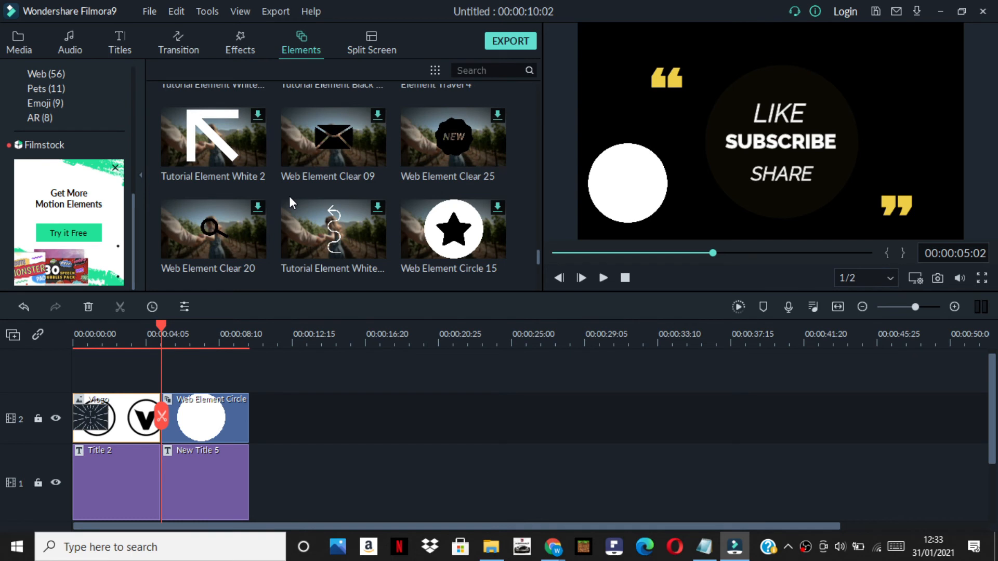
scroll(400, 174, down, 5)
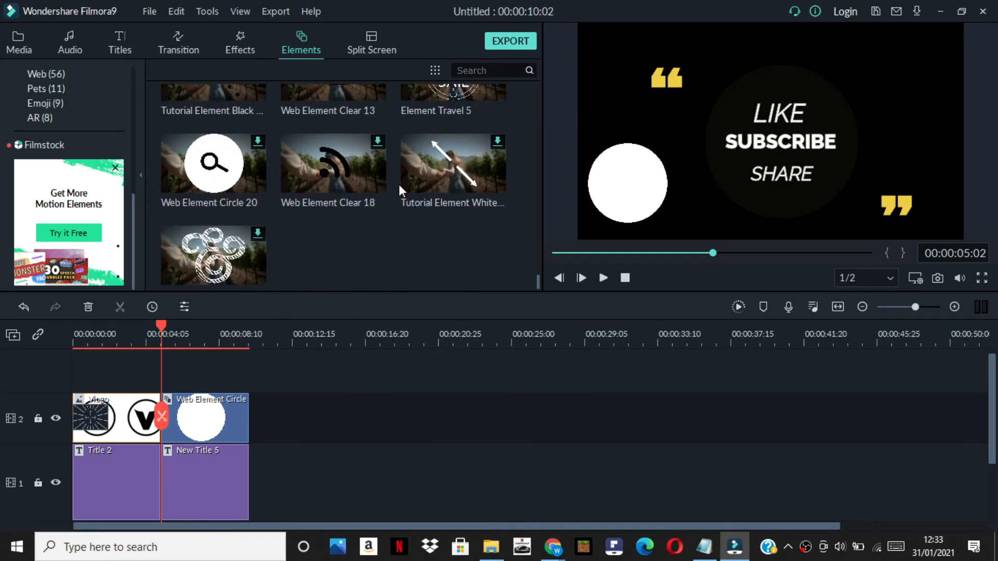
scroll(398, 182, up, 2)
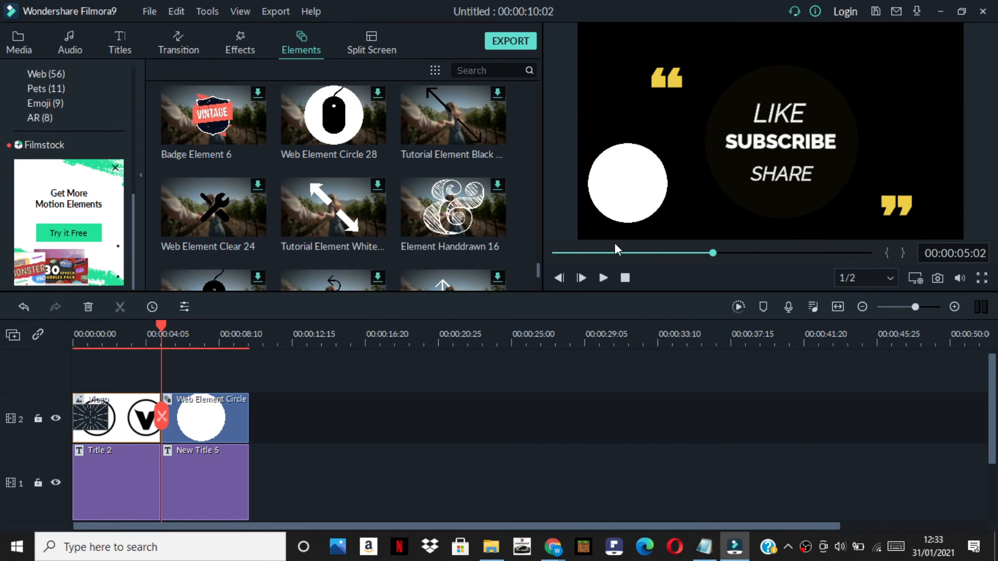
scroll(337, 486, down, 2)
scroll(334, 475, up, 2)
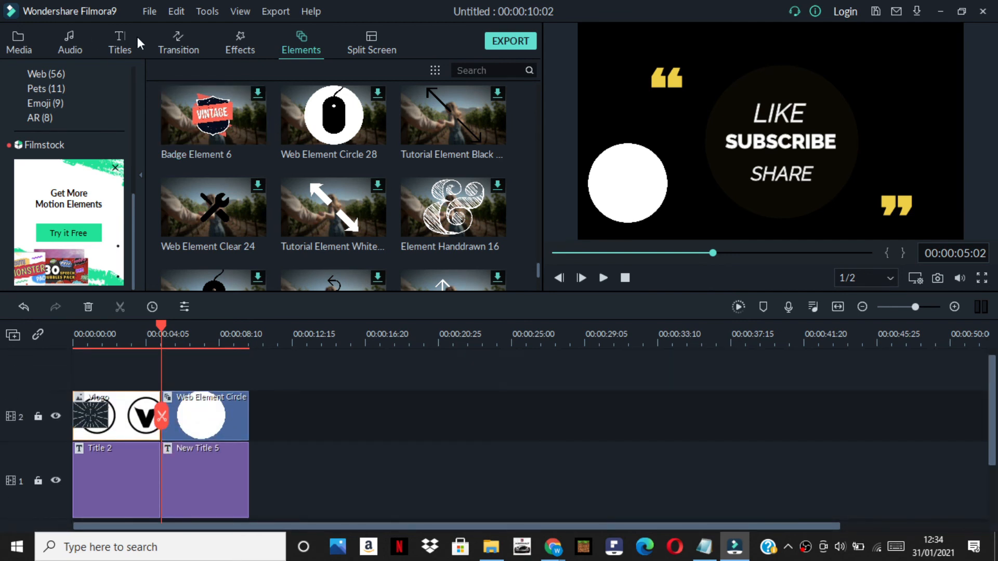
Add the Sub urban - Cradles music track to the audio track at the start of the timeline
click(114, 46)
click(80, 46)
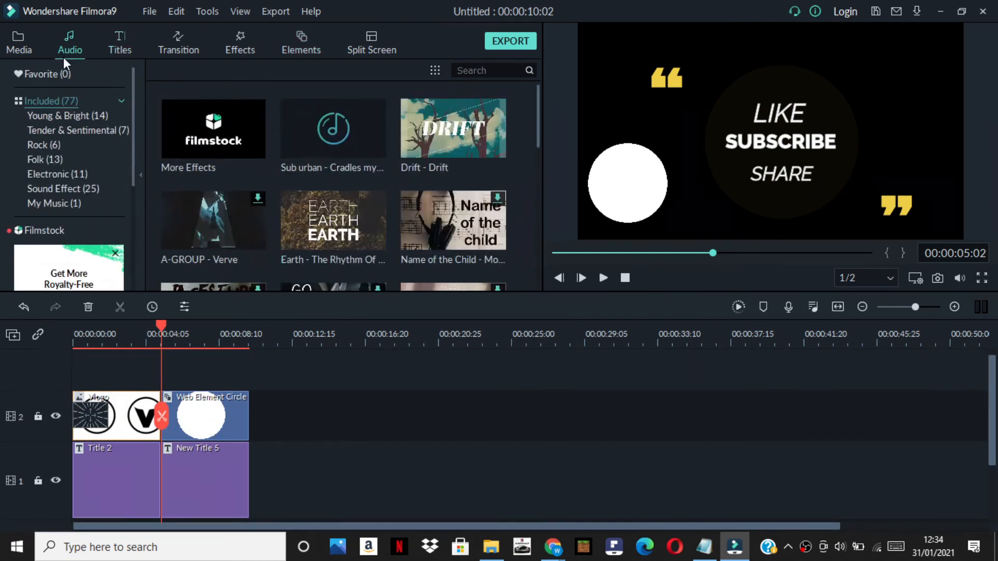
drag(368, 139, 55, 447)
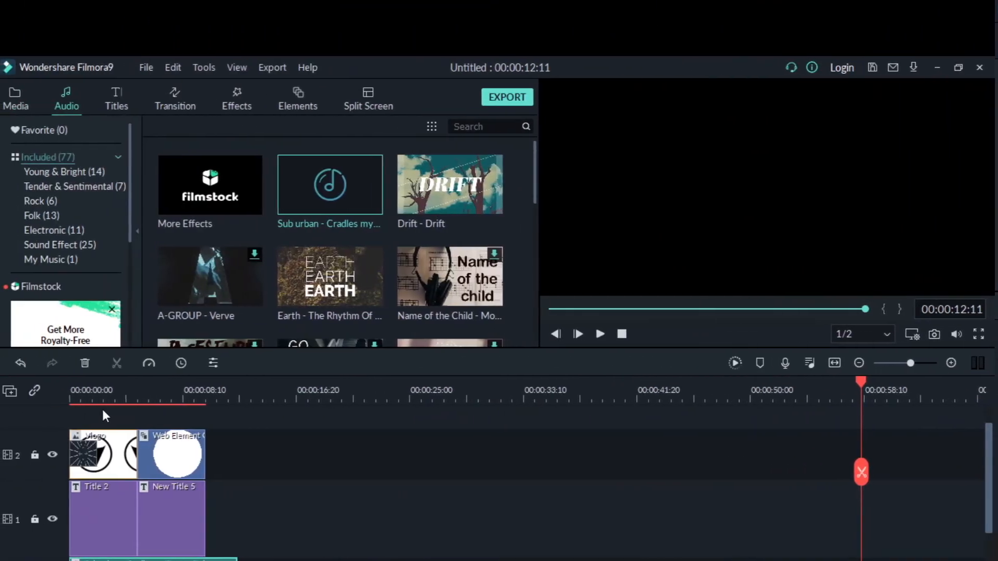
Apply the Strong Glitch effect on track 3 at the start of the timeline, above the Vlogo clip
scroll(177, 423, up, 1)
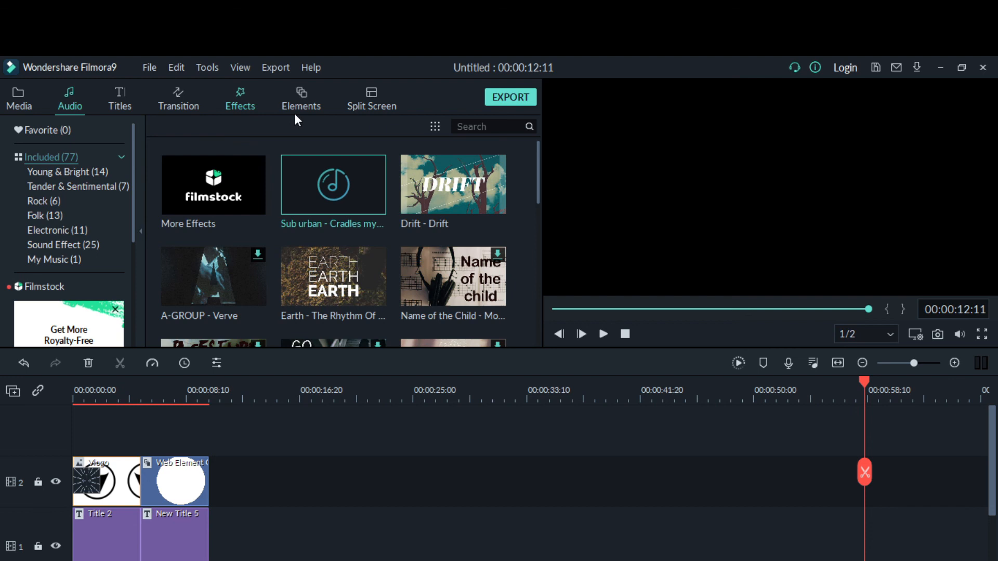
click(245, 99)
scroll(283, 251, down, 5)
scroll(285, 258, up, 10)
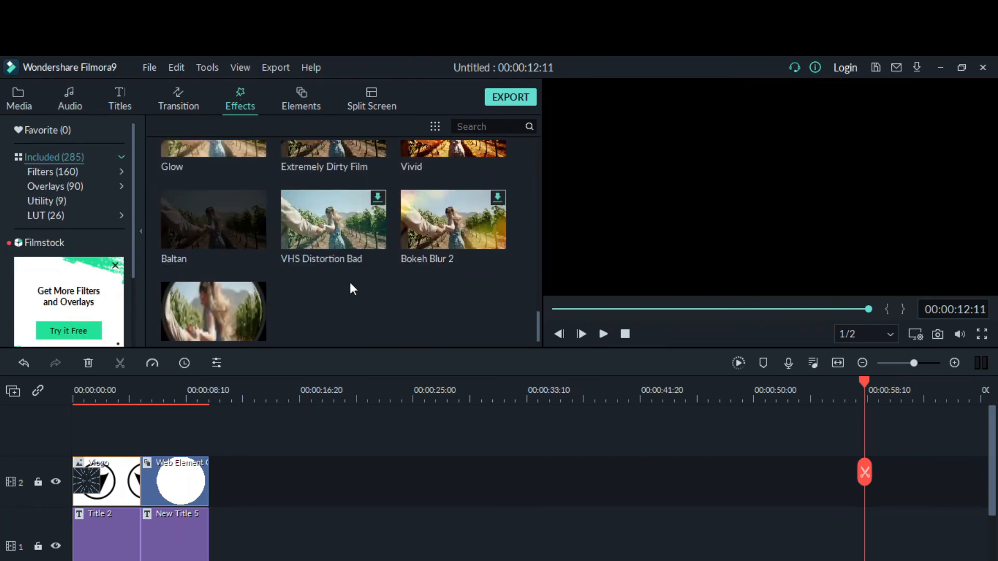
drag(329, 201, 38, 425)
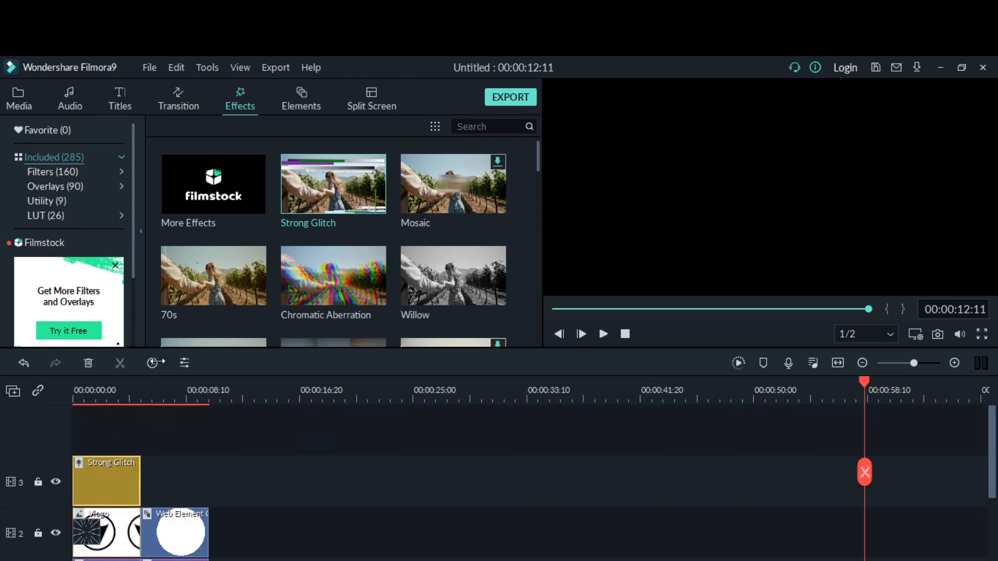
Play the intro from the beginning to review the Strong Glitch effect with the other clips
scroll(520, 478, down, 3)
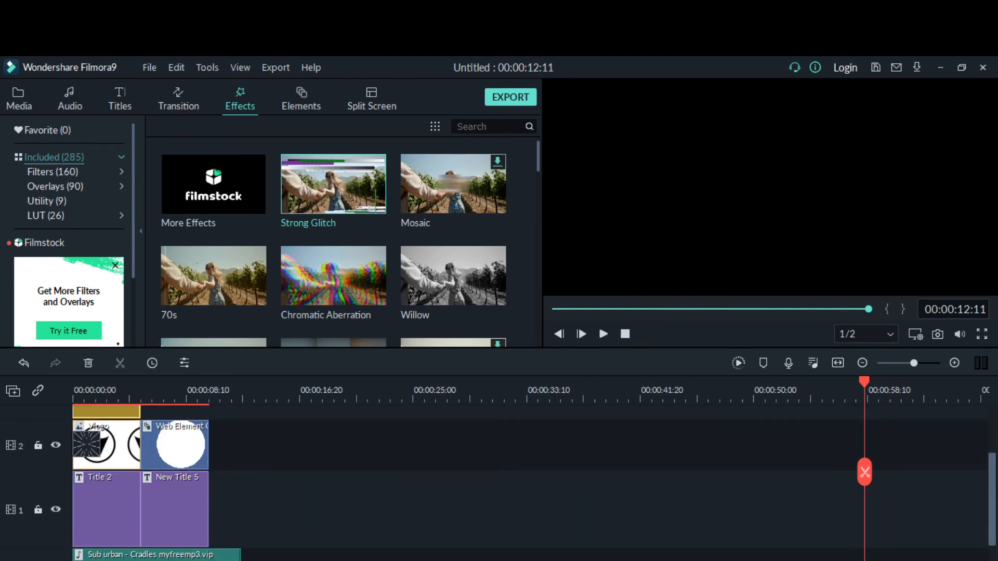
scroll(520, 467, up, 3)
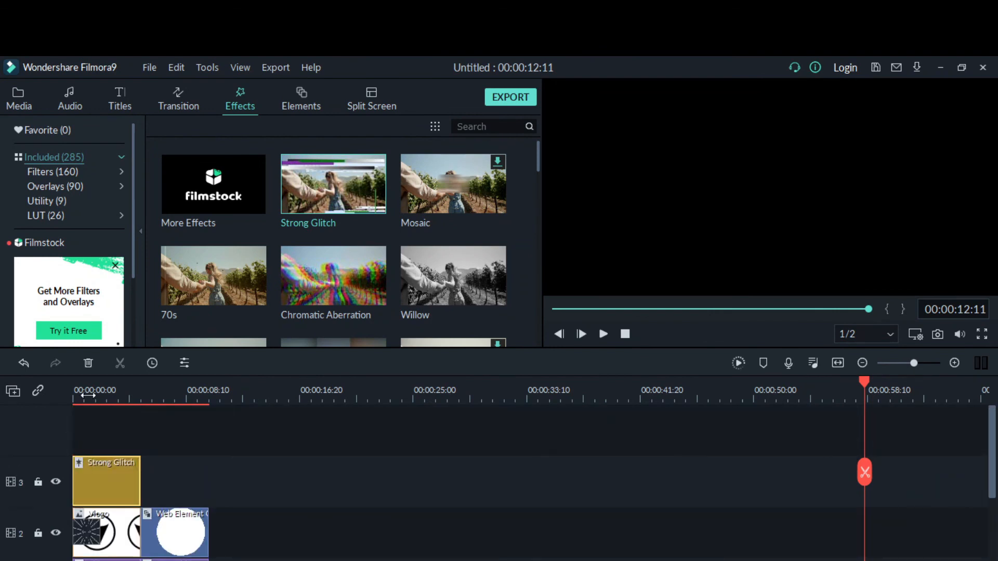
key(space)
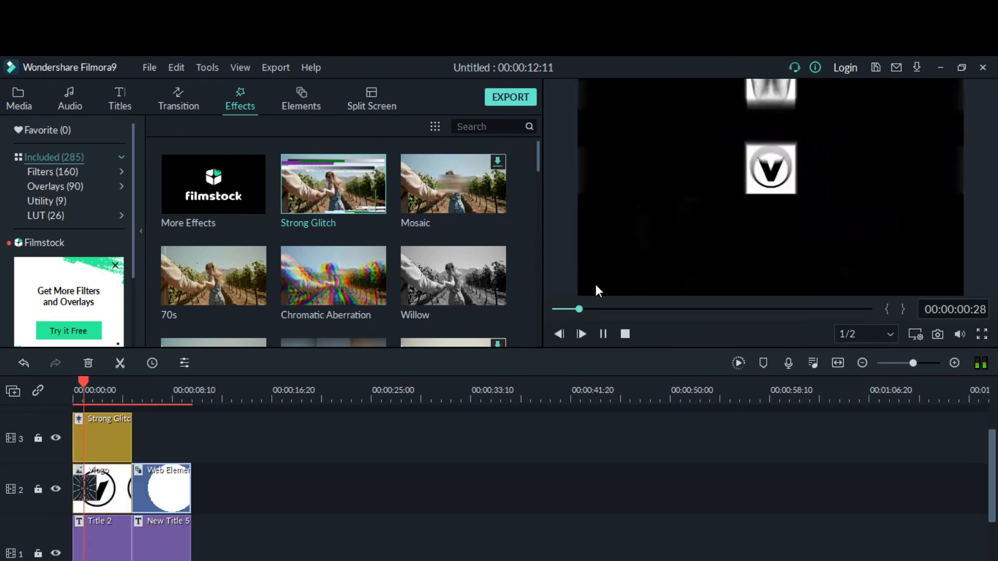